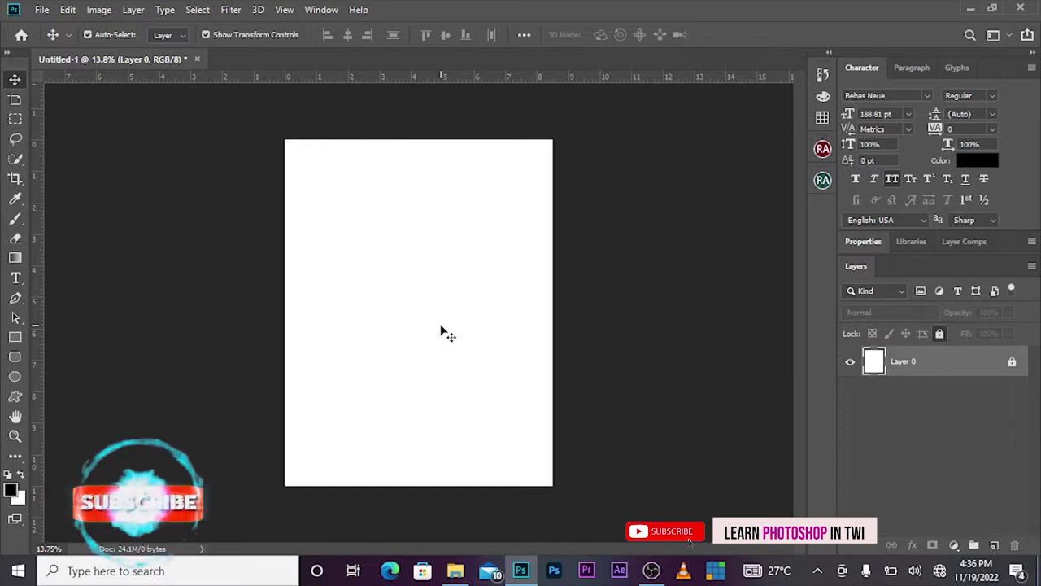
Select the Rectangle tool on the blank white Untitled-1 page.
click(13, 340)
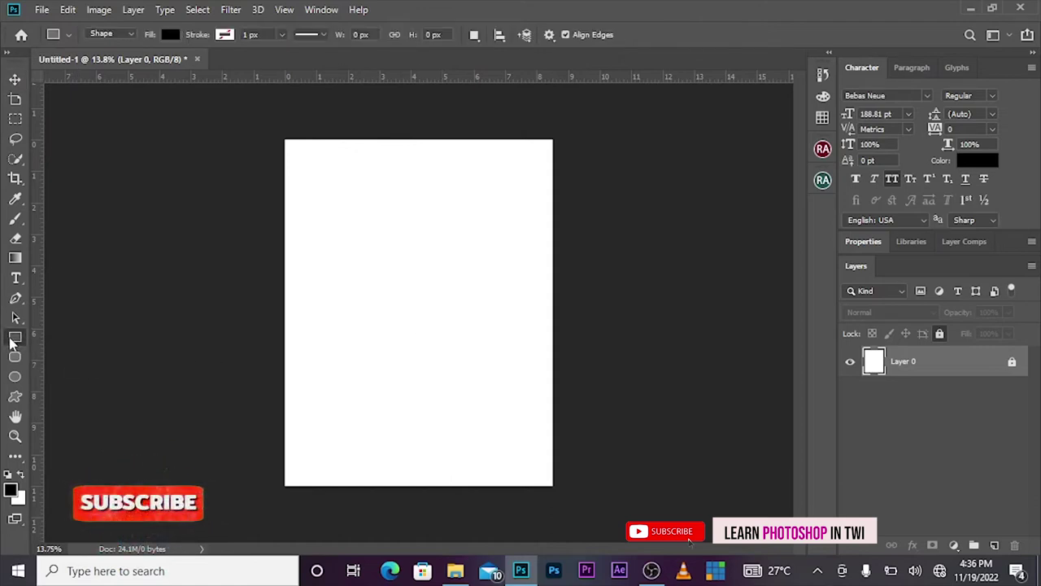
Draw a page-sized black rectangle, Rectangle 1, undo the extra shape, and show the Layers panel.
drag(280, 128, 503, 517)
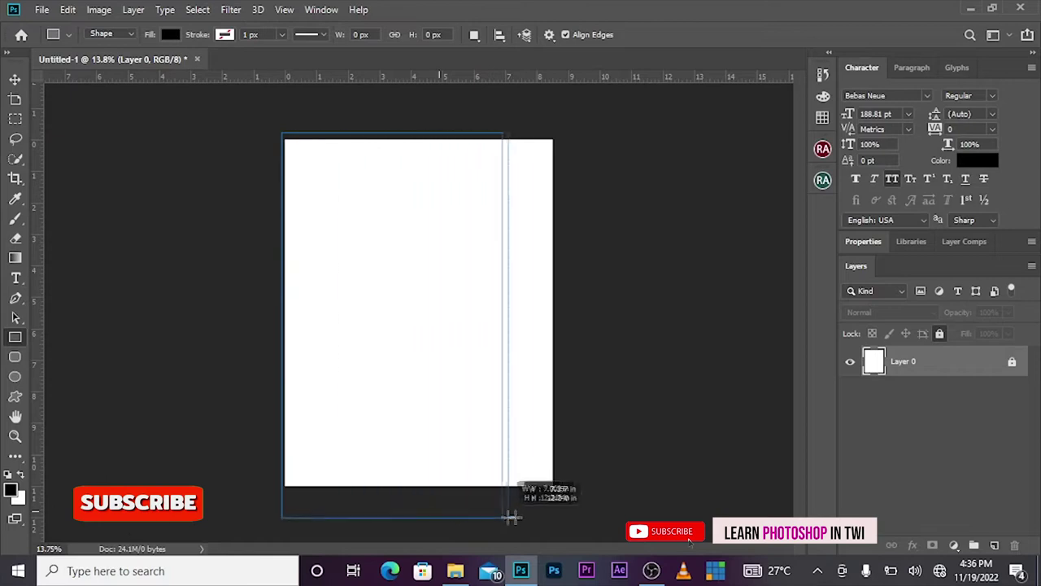
drag(503, 517, 558, 493)
click(208, 141)
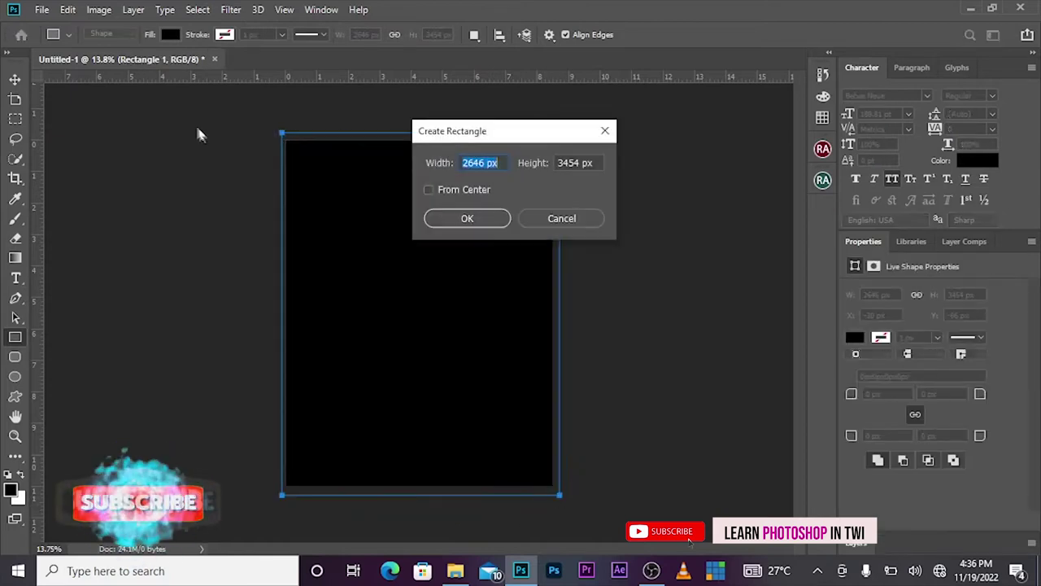
click(480, 220)
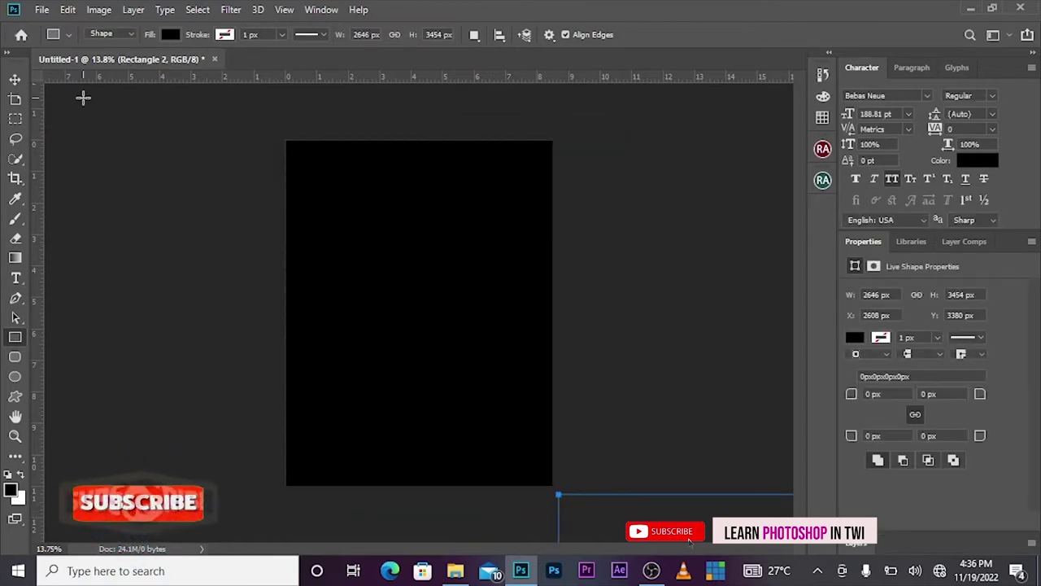
key(ctrl+z)
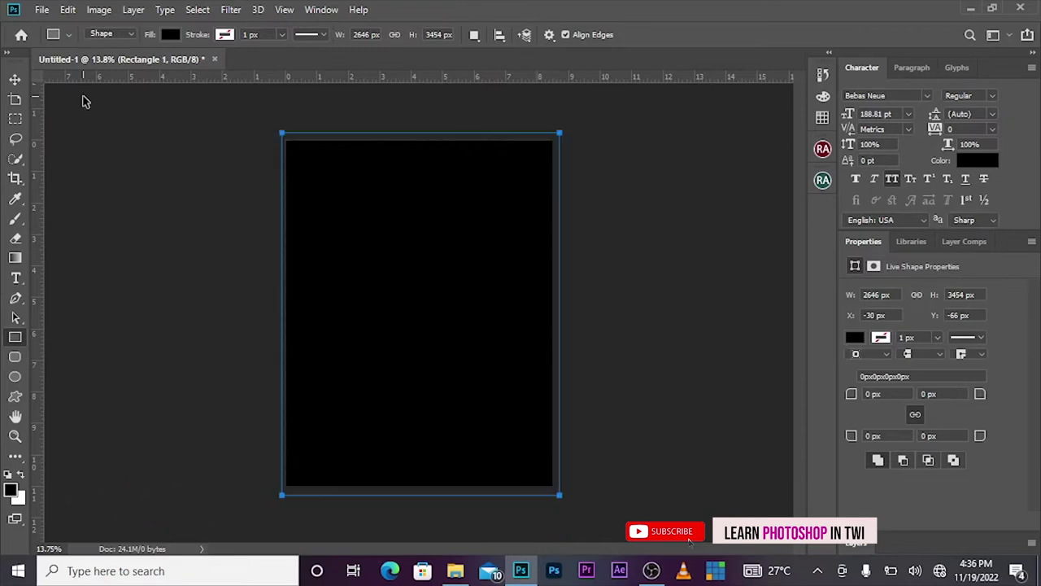
click(15, 80)
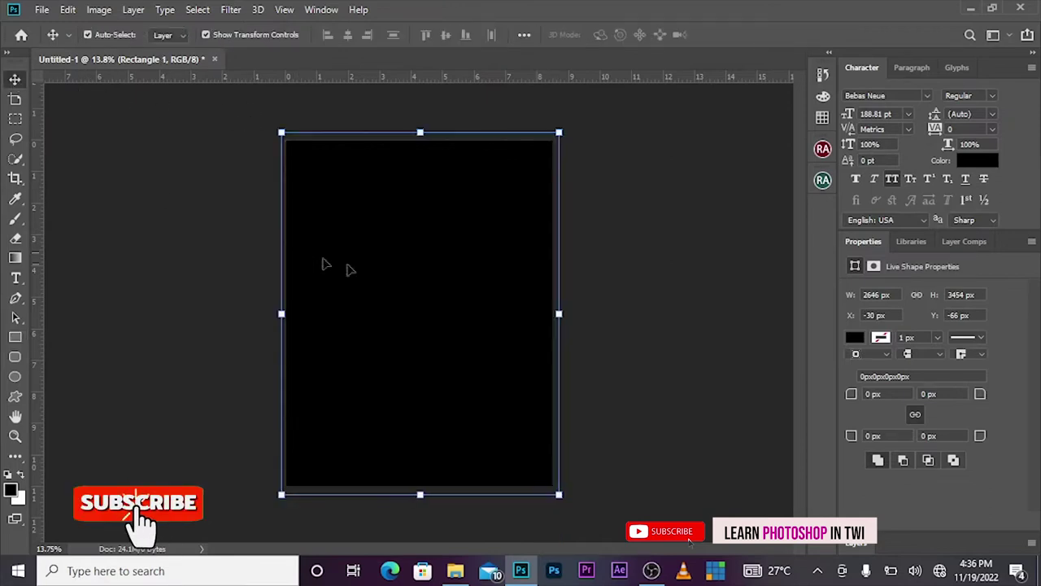
click(195, 274)
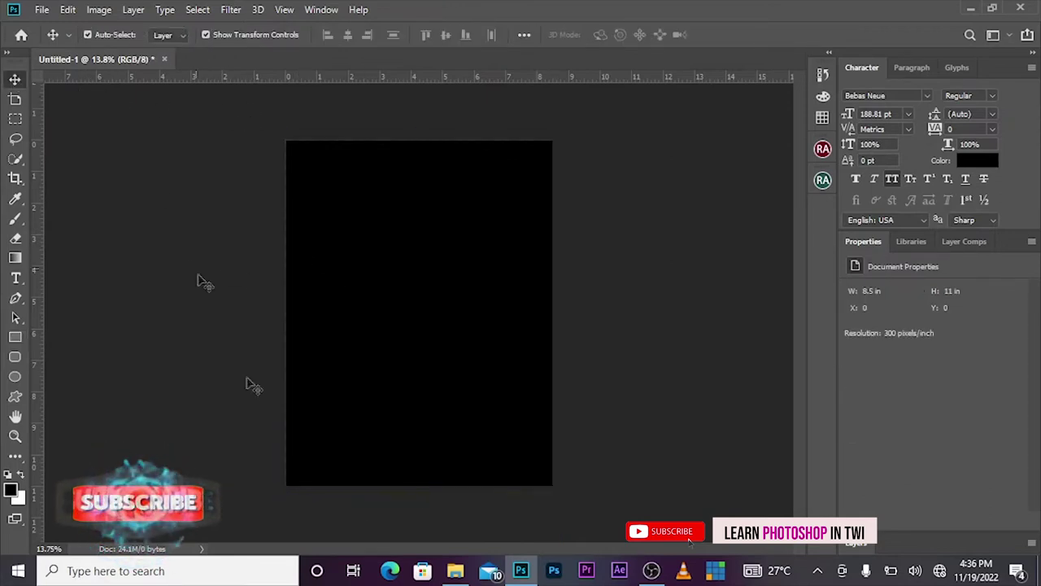
click(869, 543)
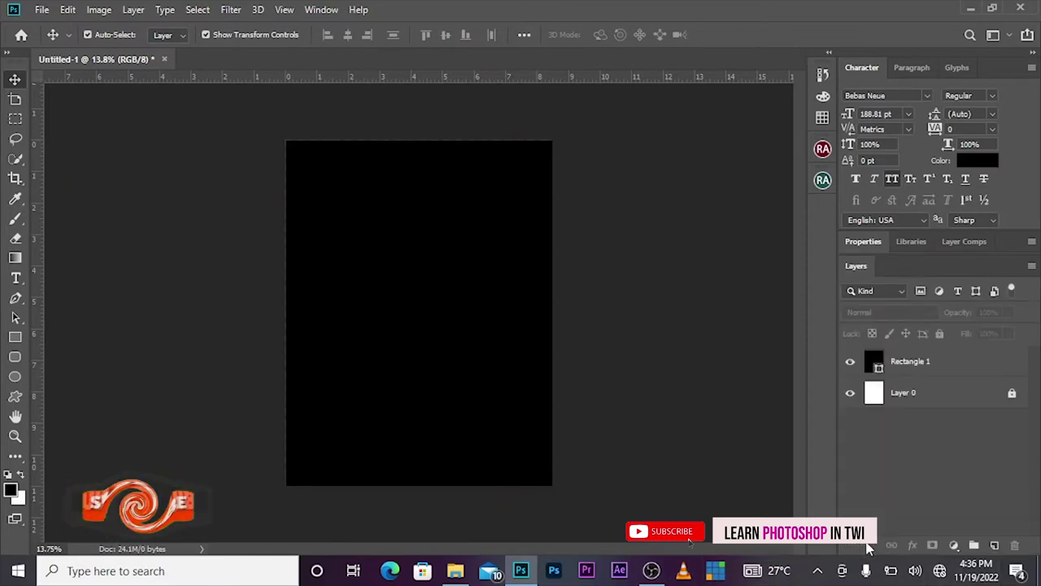
Type 'cut' in Bebas Neue on the left of the page, leaving its colour black.
click(14, 280)
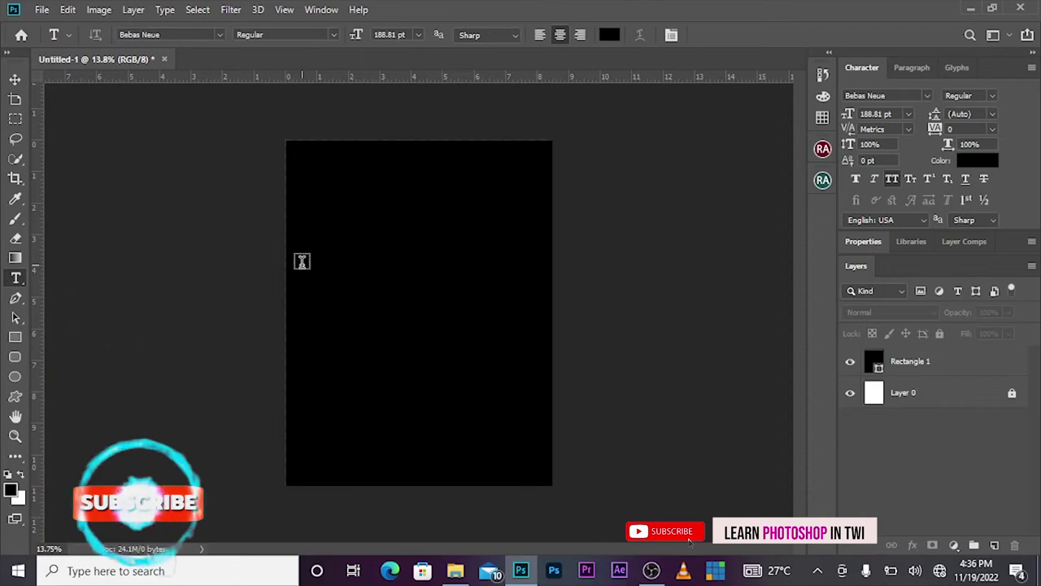
click(349, 275)
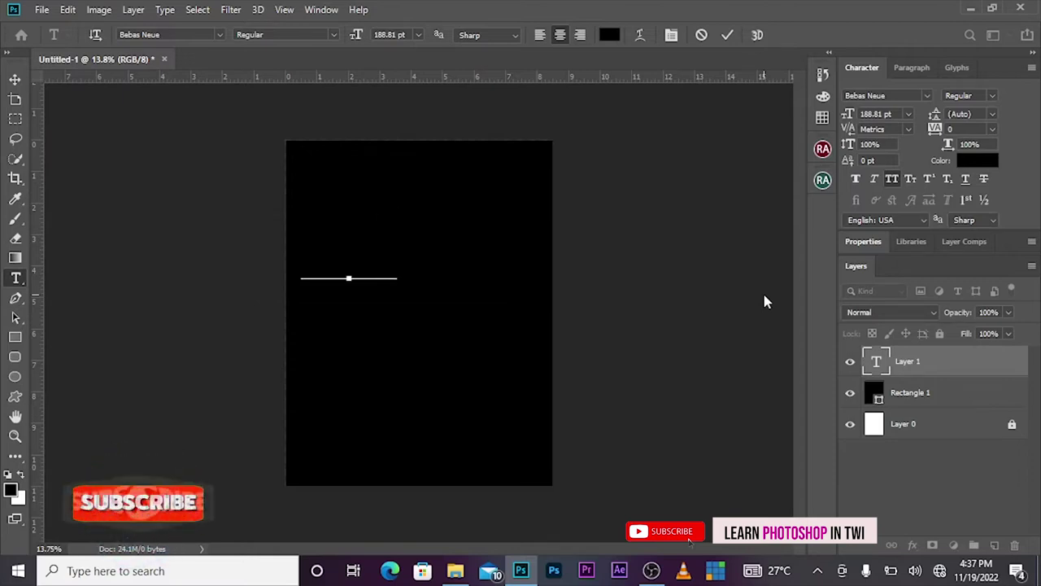
click(727, 35)
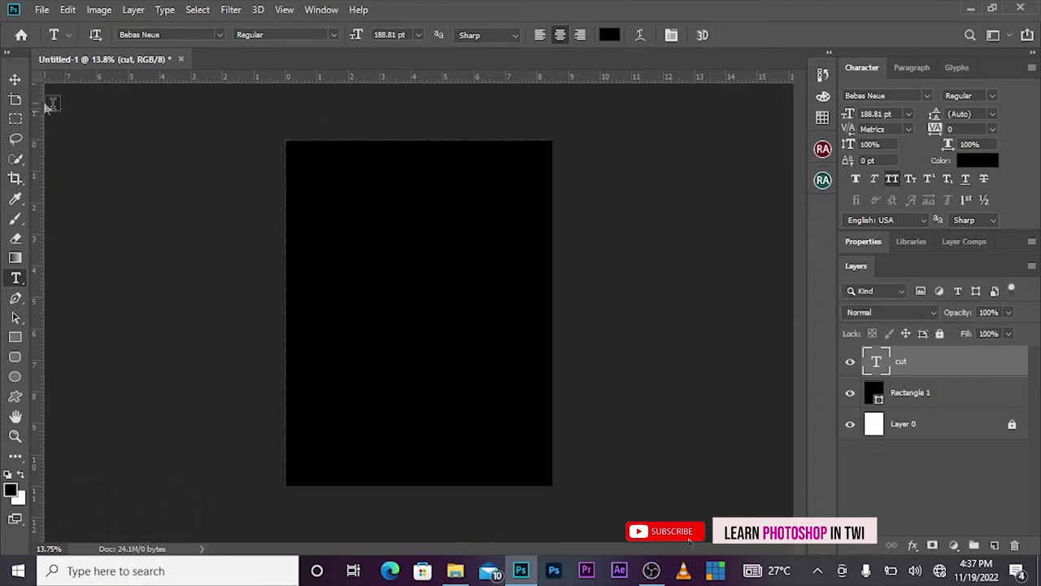
click(14, 79)
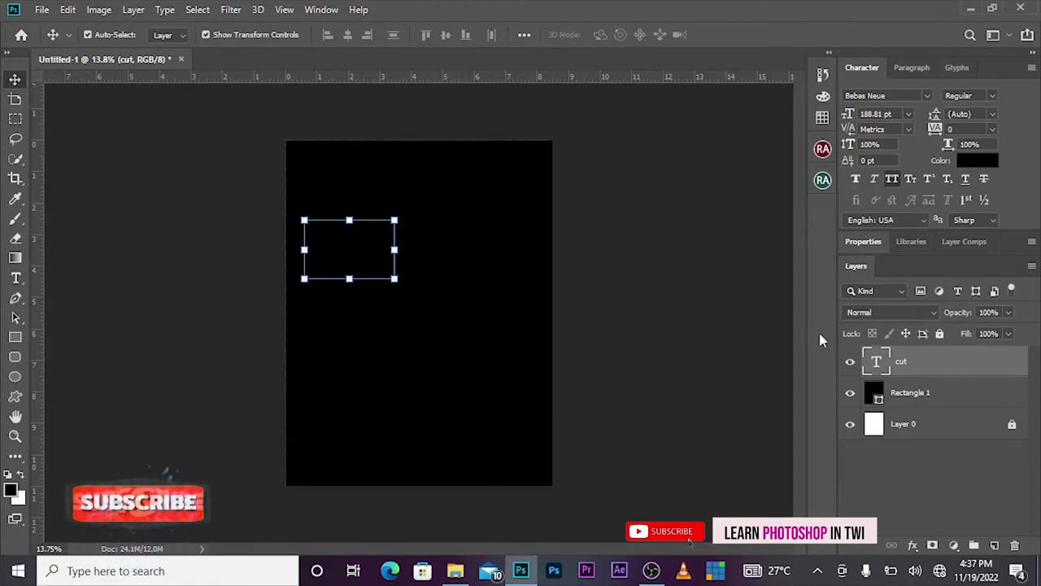
click(985, 163)
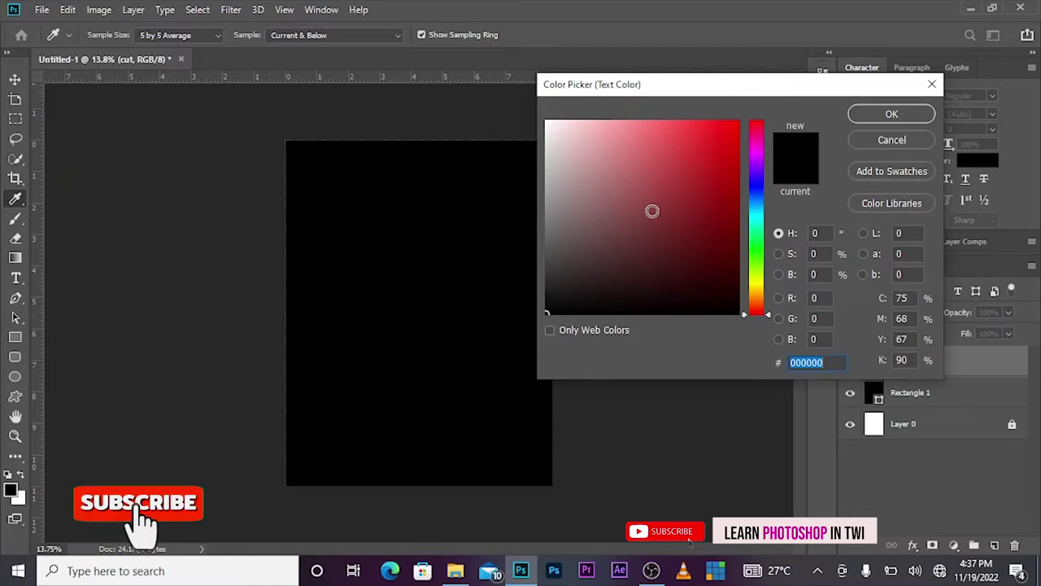
click(924, 139)
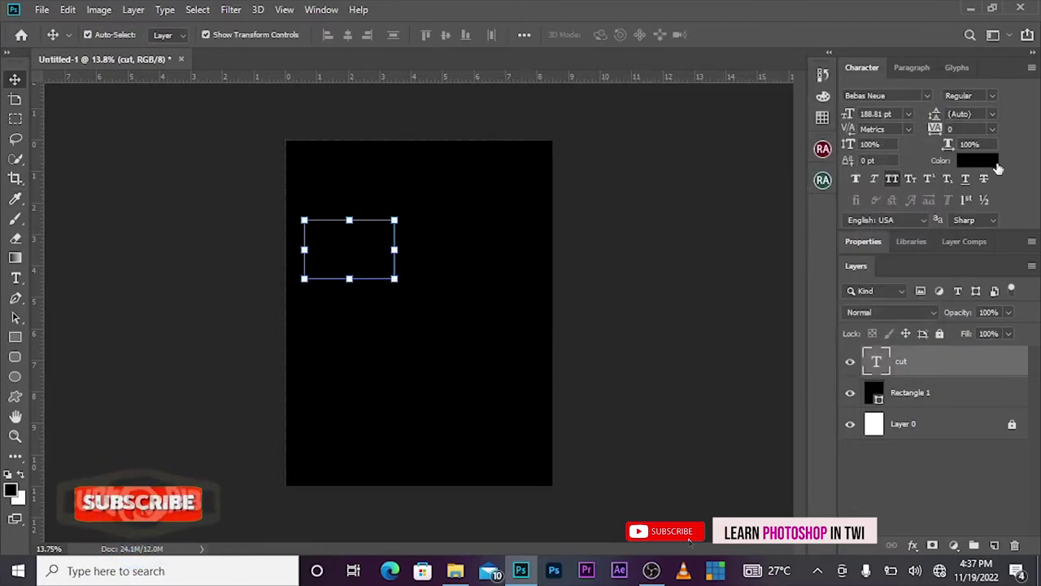
click(913, 546)
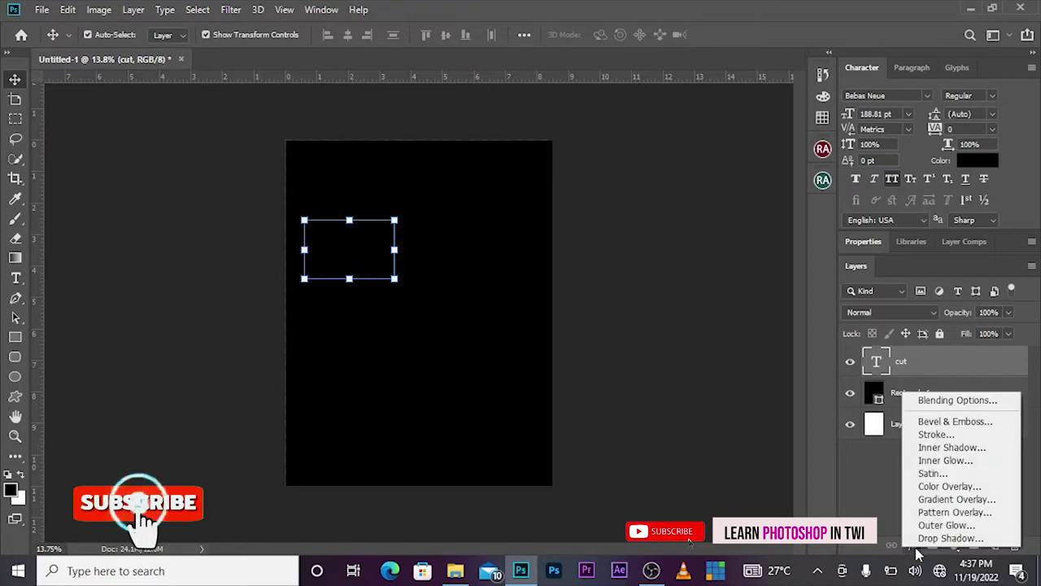
Discard a trial blue colour overlay and move CUT to the page centre.
click(955, 488)
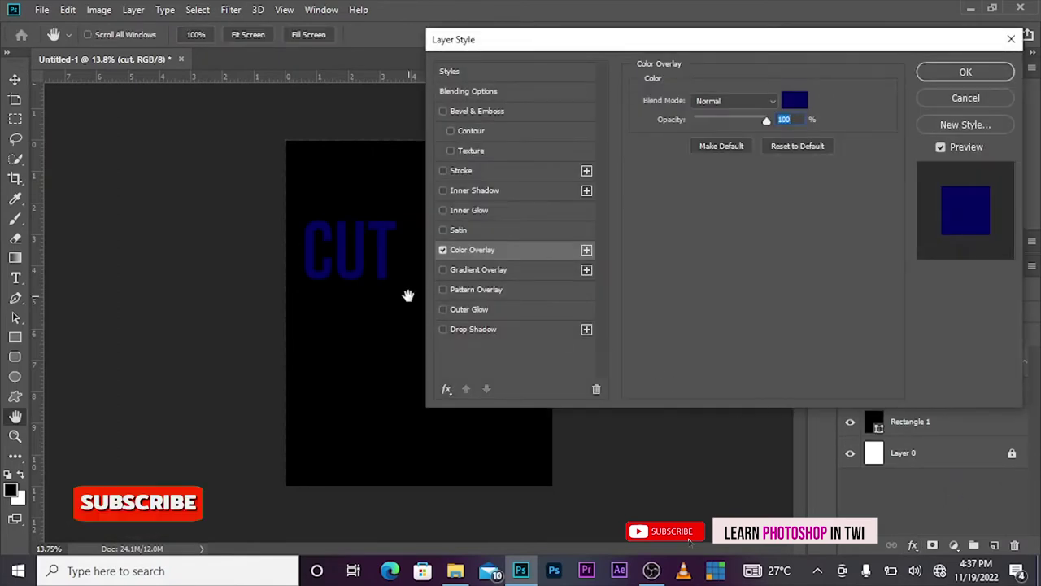
click(965, 98)
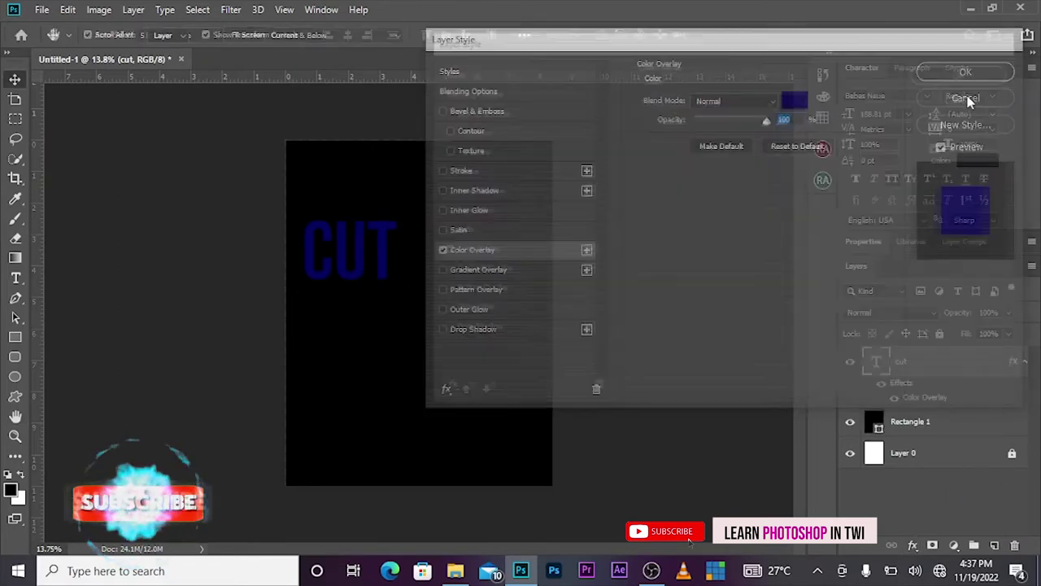
drag(363, 268, 420, 327)
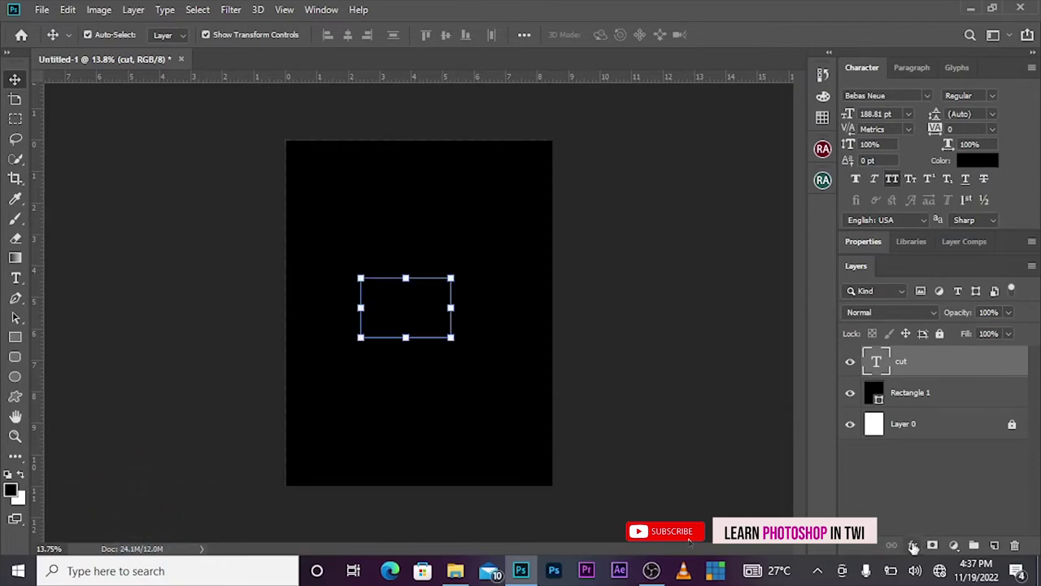
Try a gradient overlay on CUT, discard it, and bring up the text colour picker.
click(914, 546)
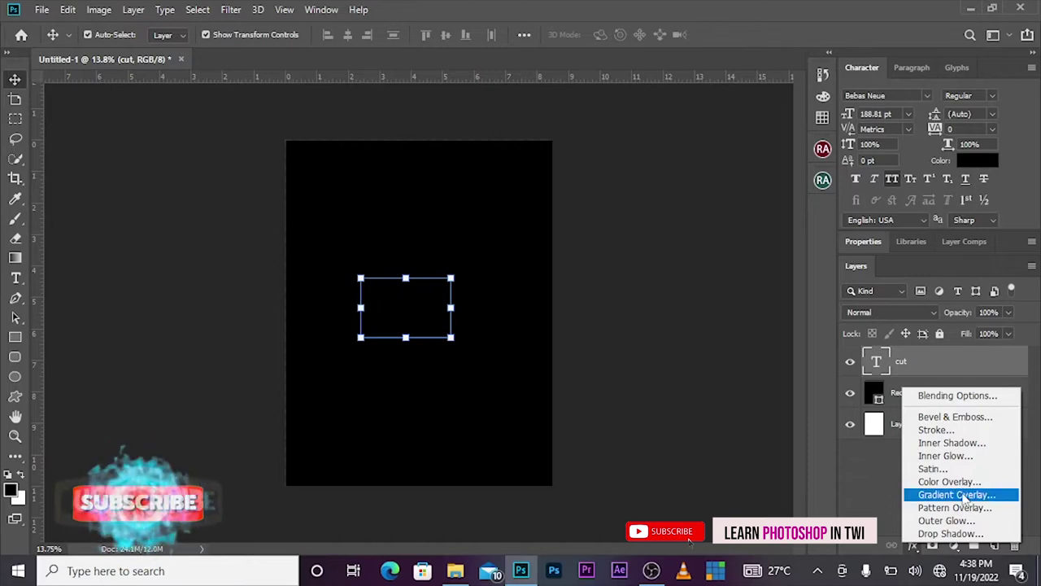
click(964, 496)
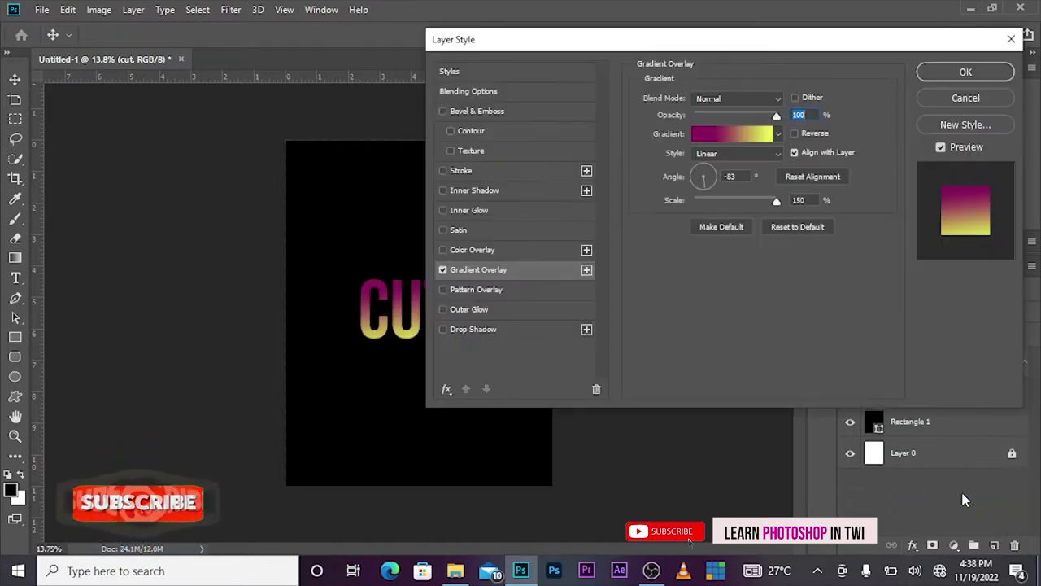
drag(666, 45, 675, 53)
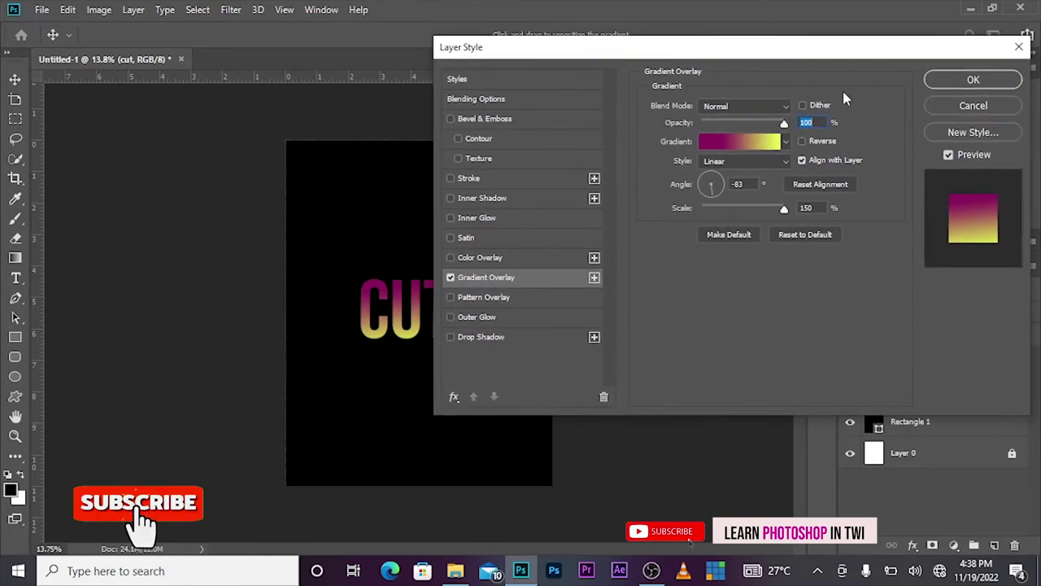
click(973, 79)
click(976, 163)
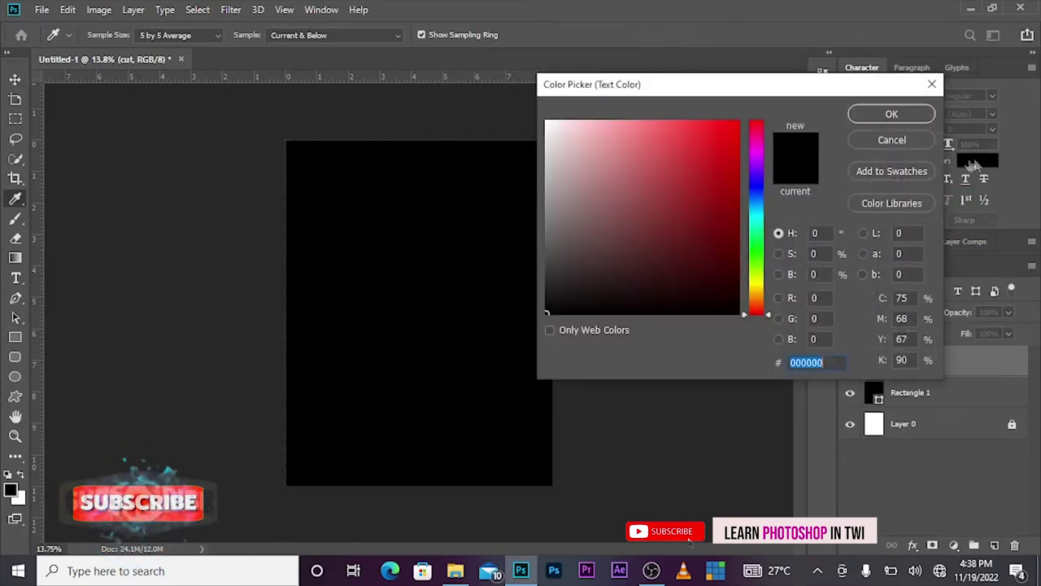
Colour CUT white (ffffff) and enlarge it to about 175% at the page centre.
drag(662, 253, 546, 121)
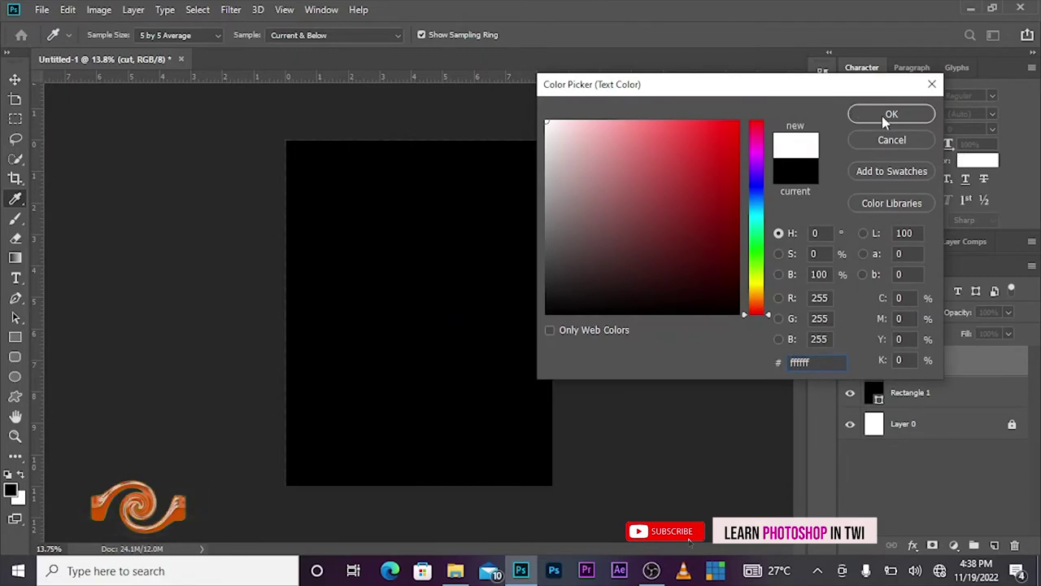
click(892, 115)
drag(455, 307, 529, 288)
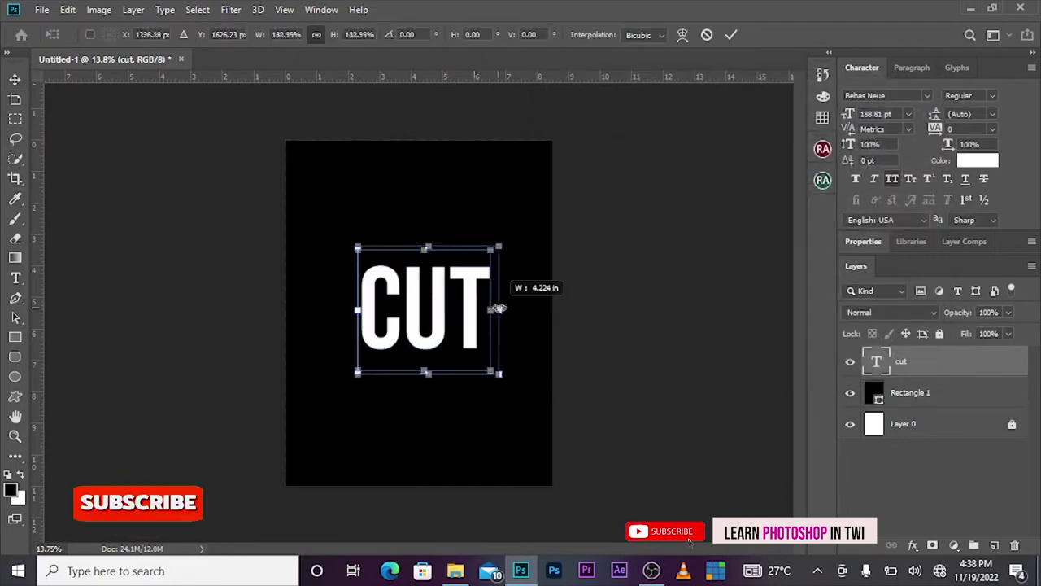
drag(464, 302, 442, 304)
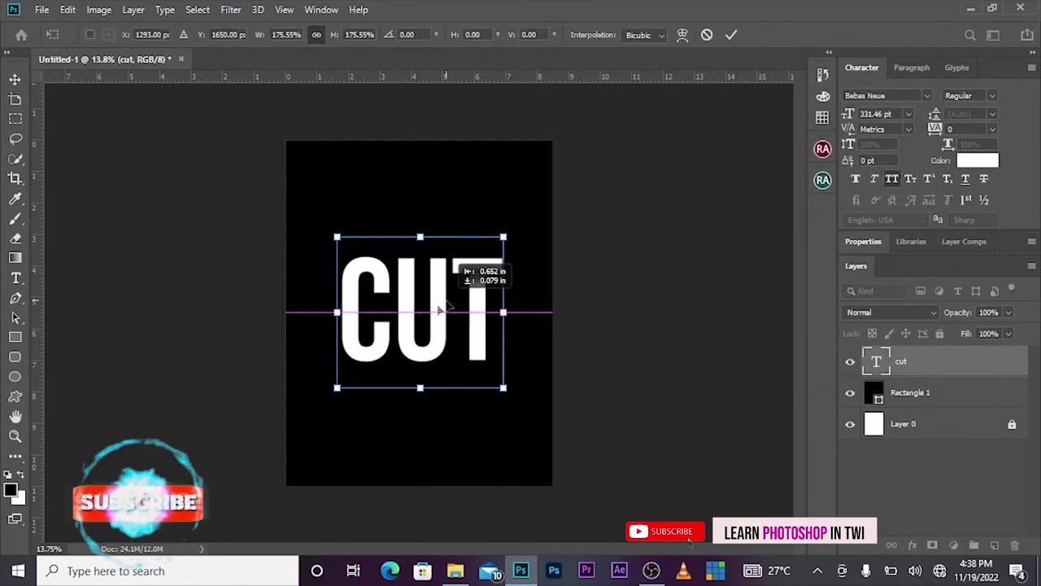
Stretch CUT wider to about 237%, lower it slightly, and commit the transform.
drag(338, 312, 311, 314)
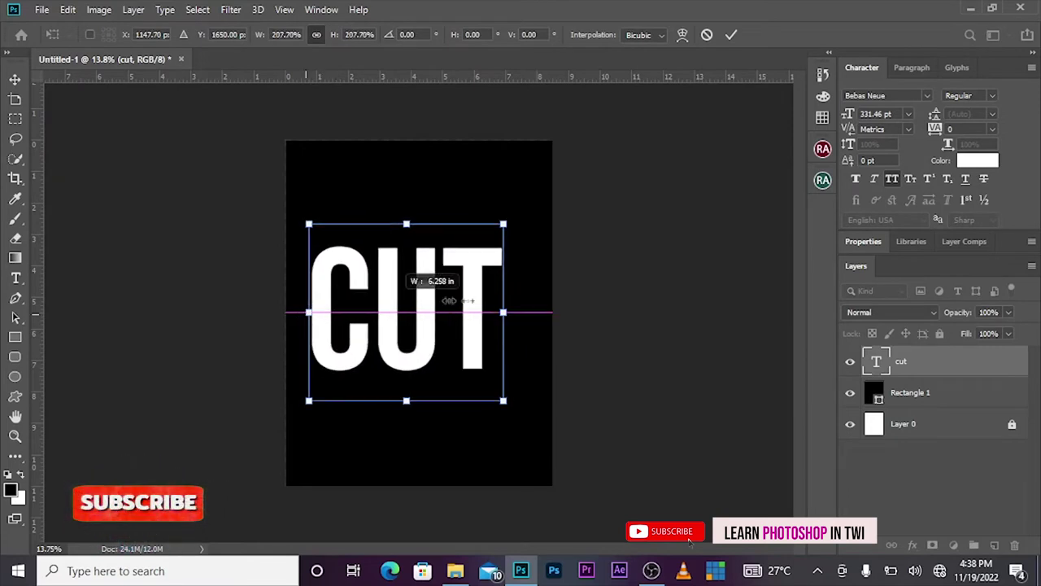
drag(504, 312, 530, 314)
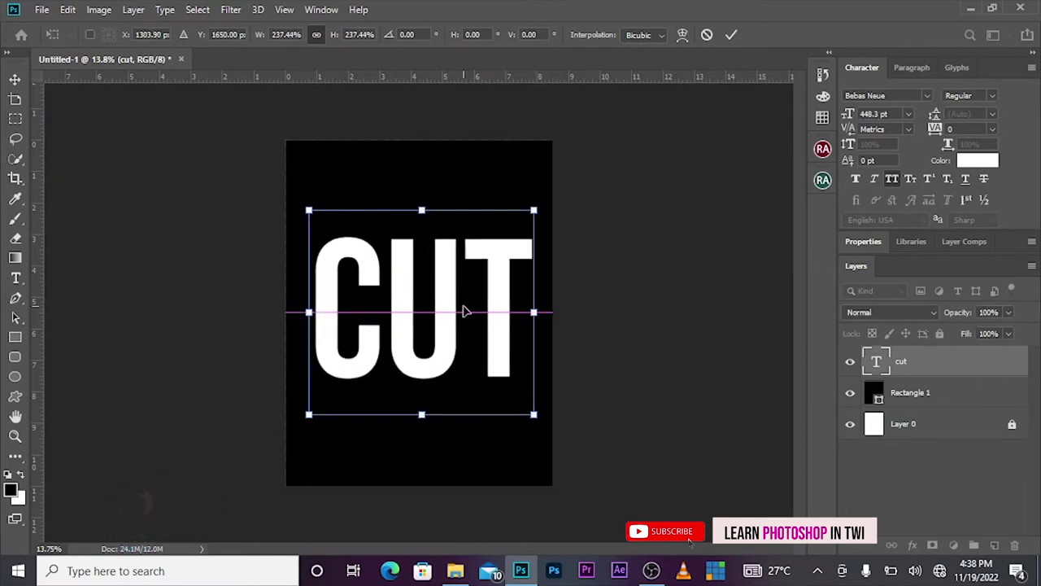
drag(453, 309, 453, 319)
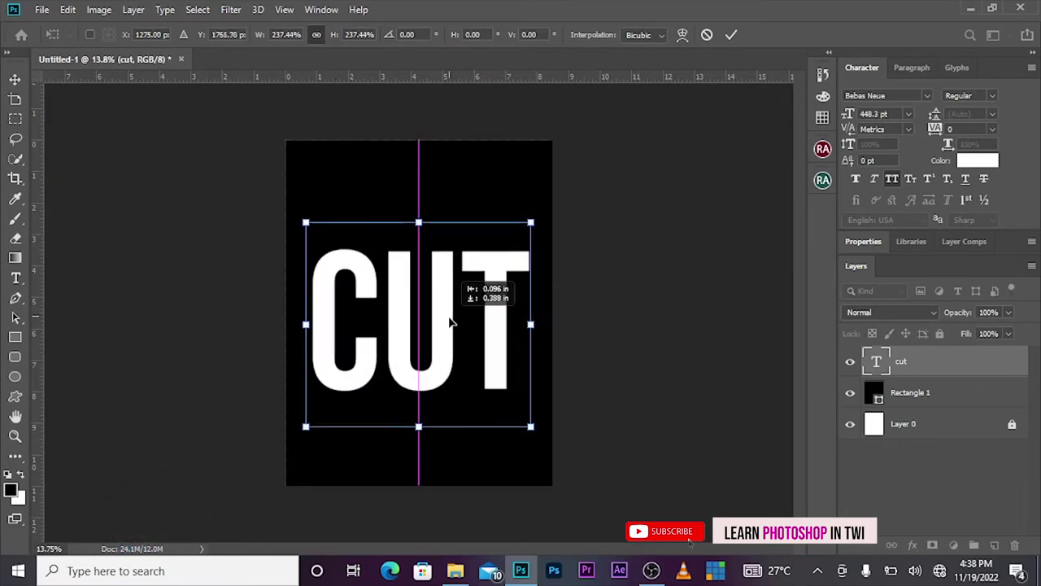
click(733, 35)
click(912, 545)
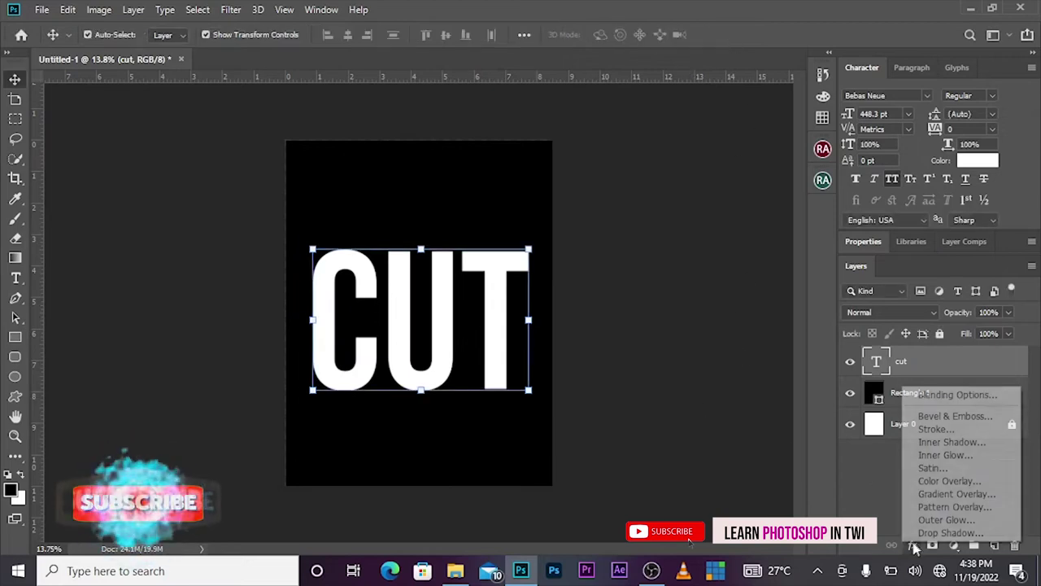
Add a Gradient Overlay to CUT and move its dialog aside to see the text.
click(954, 493)
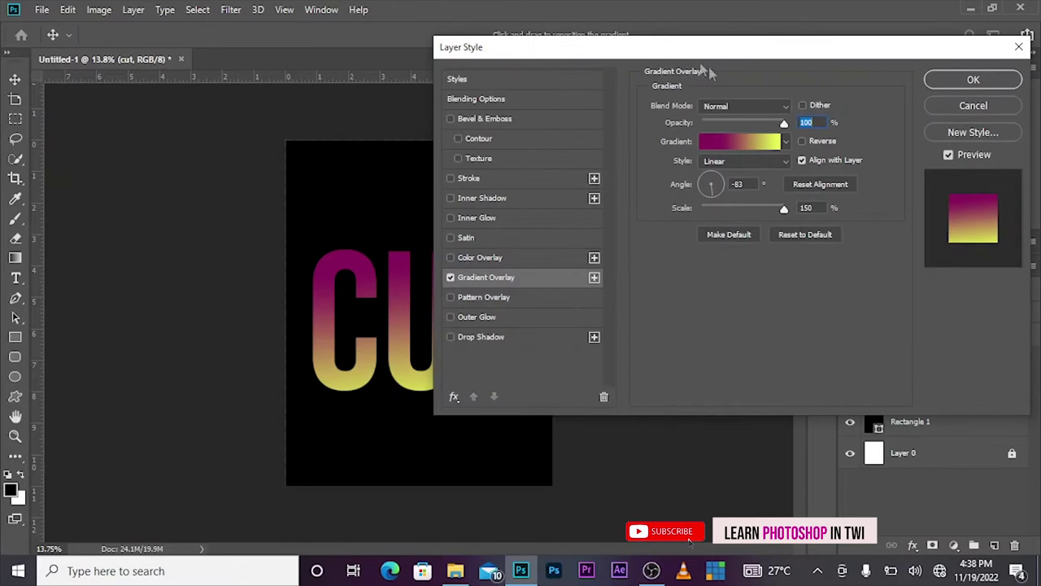
drag(681, 51, 727, 27)
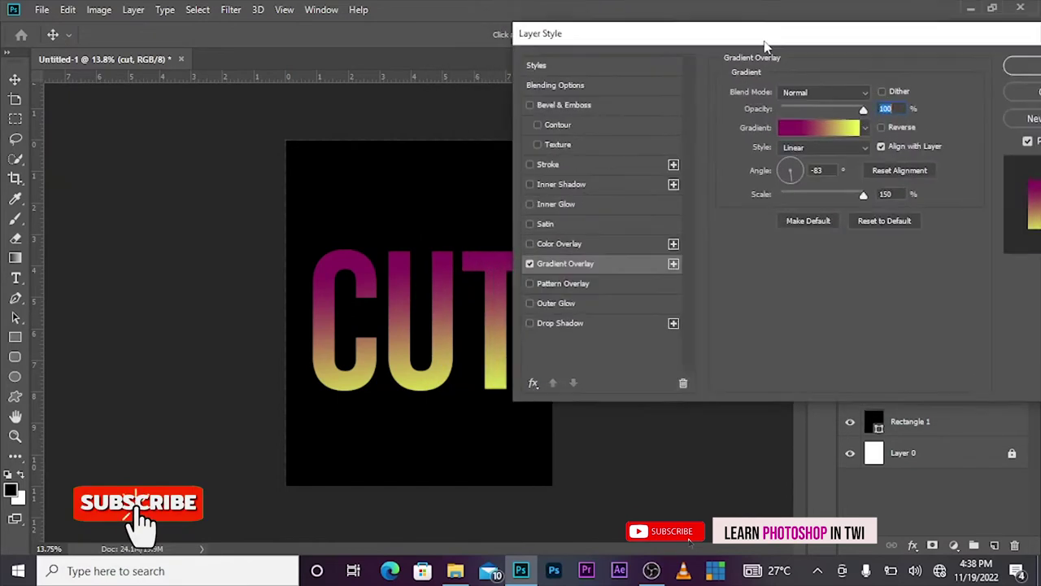
drag(734, 20, 769, 46)
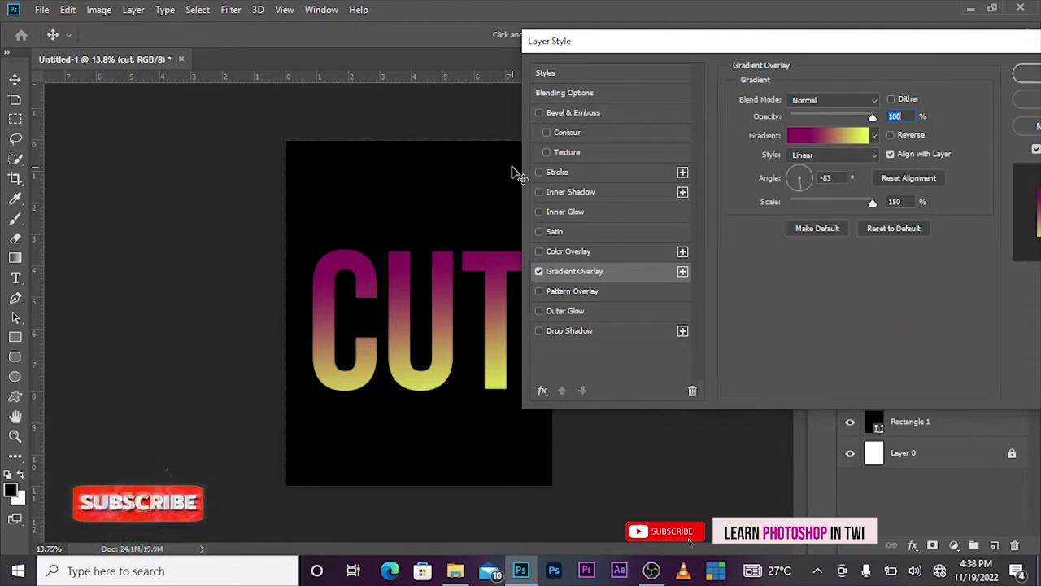
click(807, 138)
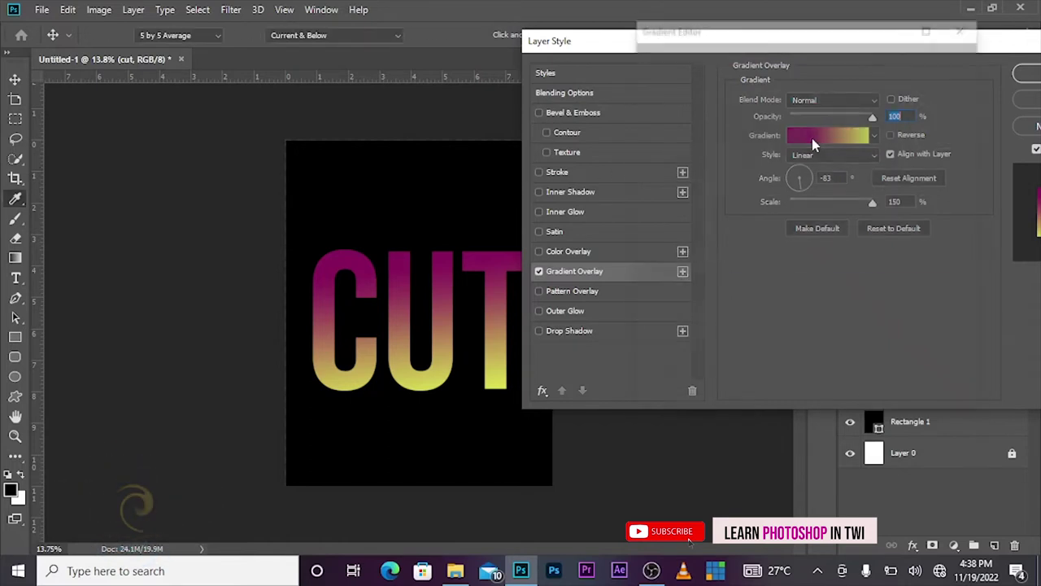
Add a darker orange colour stop to the gradient.
click(729, 308)
click(723, 374)
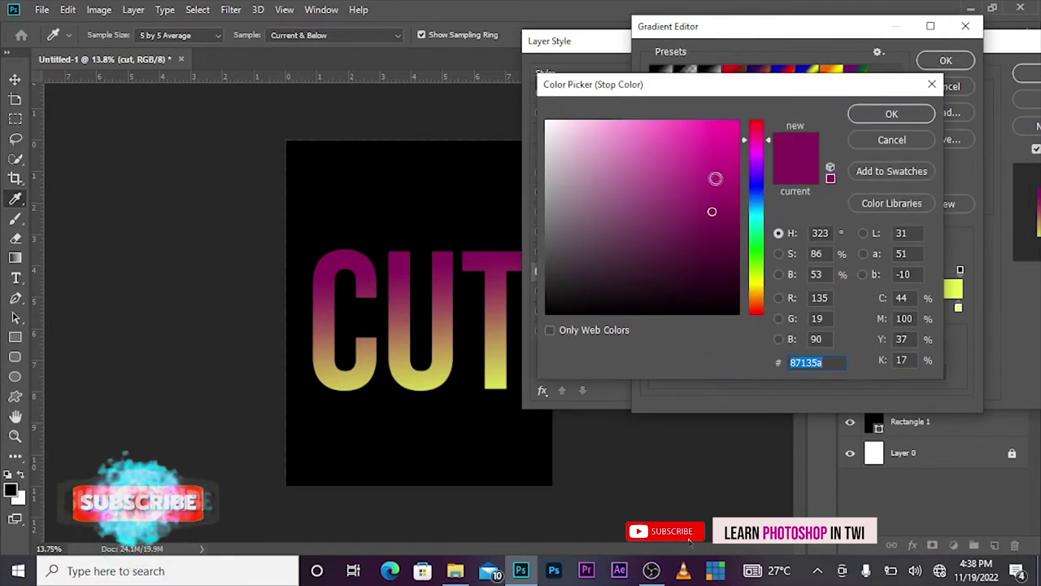
drag(743, 135, 744, 186)
click(733, 241)
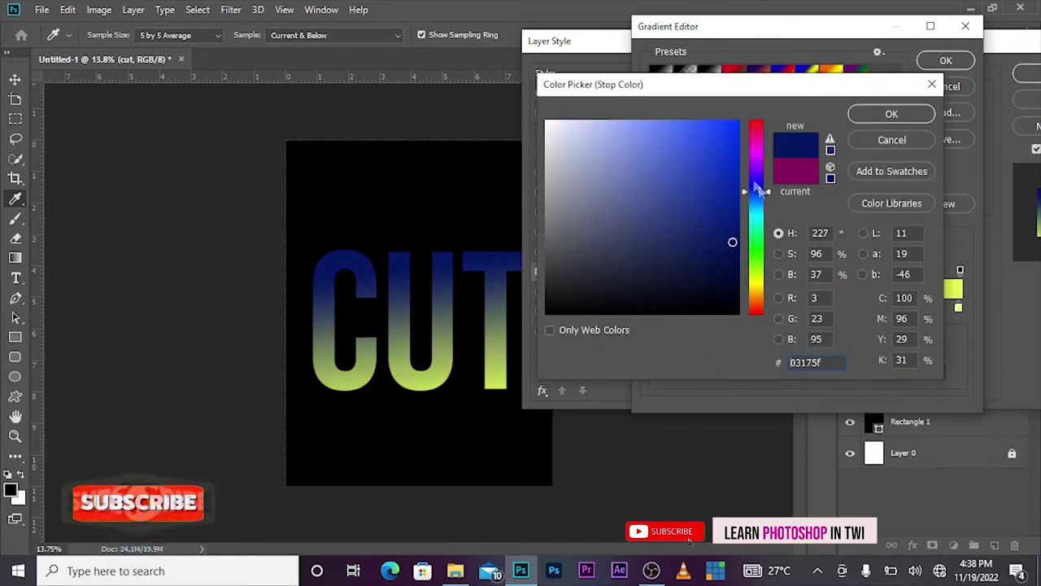
drag(743, 185, 744, 292)
click(695, 141)
Tint the end stop a greener yellow, shift the orange stop left, and apply the overlay.
click(892, 113)
double_click(931, 317)
drag(729, 150, 735, 144)
click(892, 113)
drag(729, 307, 676, 307)
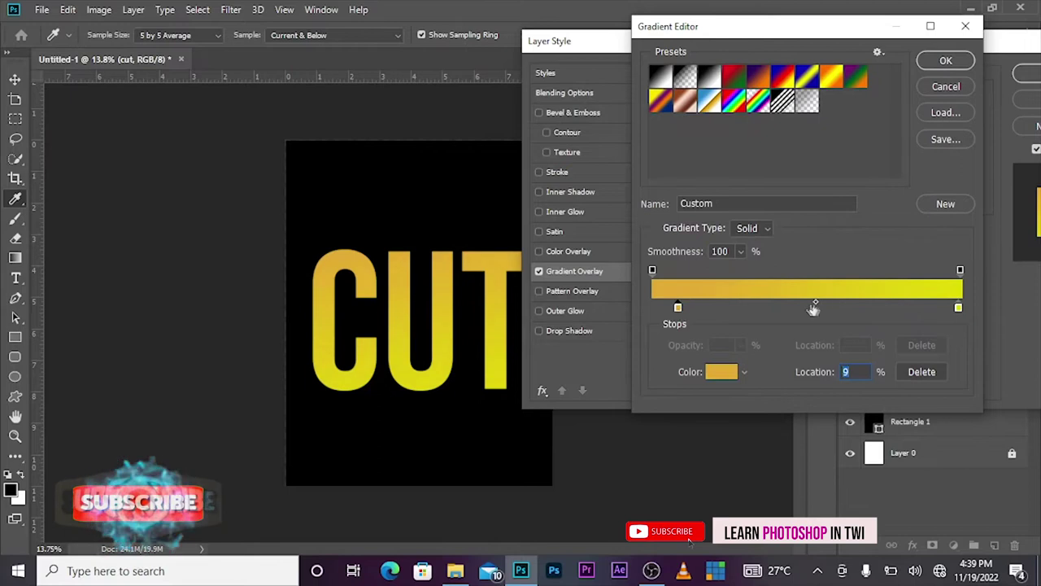
click(945, 62)
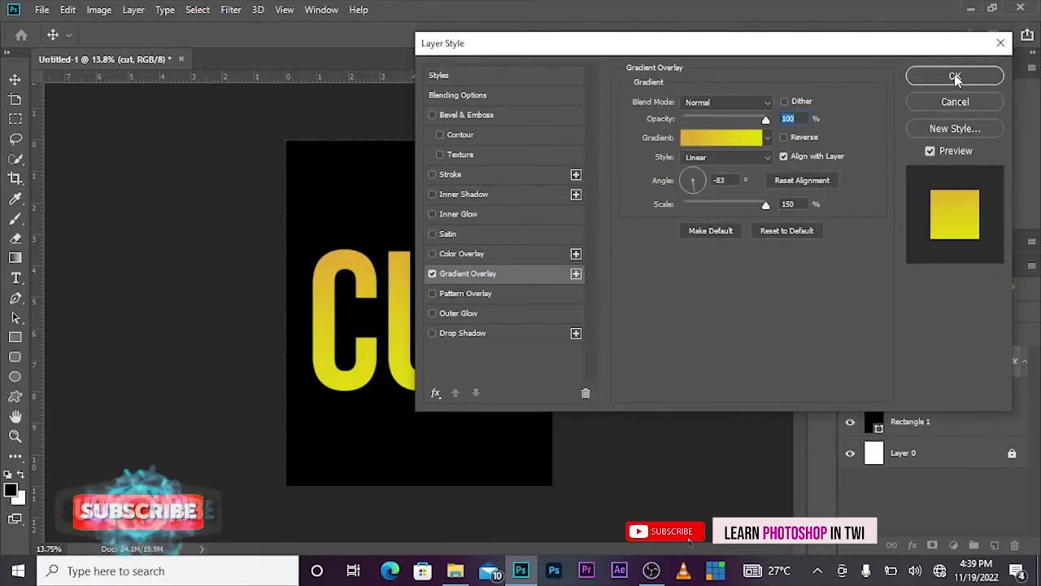
click(955, 77)
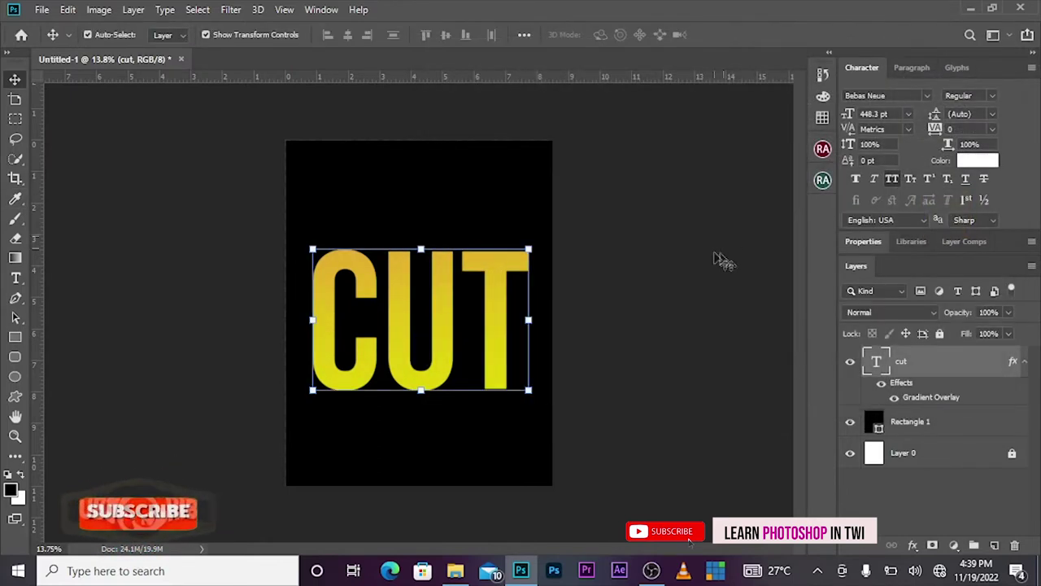
click(503, 278)
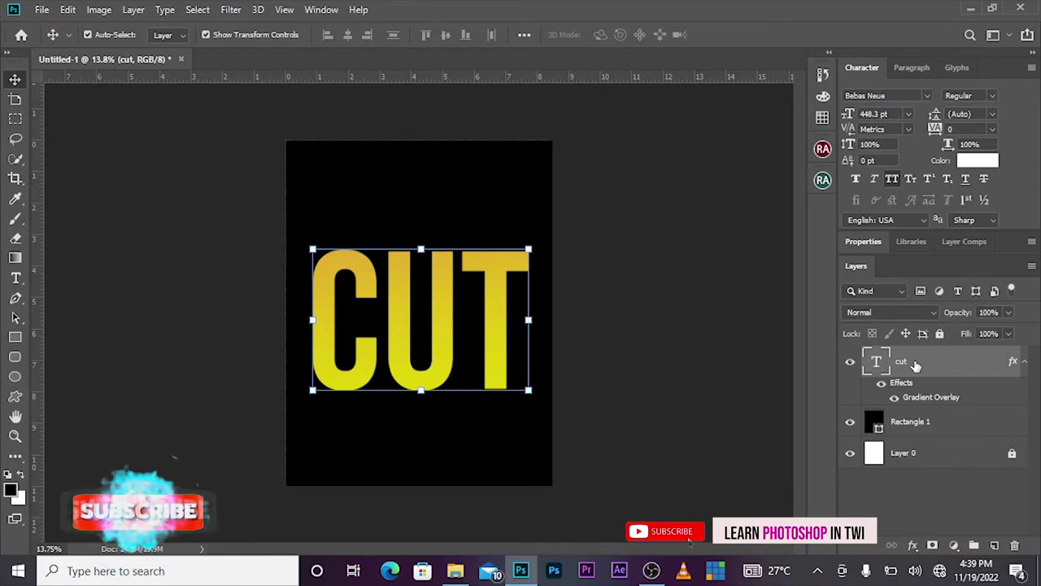
Rasterize the cut type layer into pixels, keeping its Gradient Overlay.
right_click(914, 364)
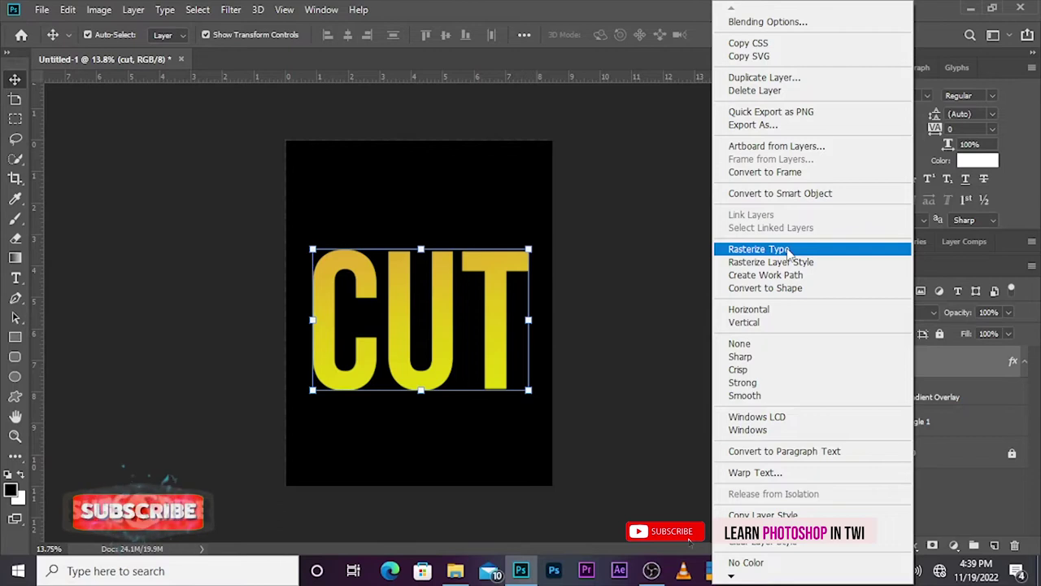
click(788, 251)
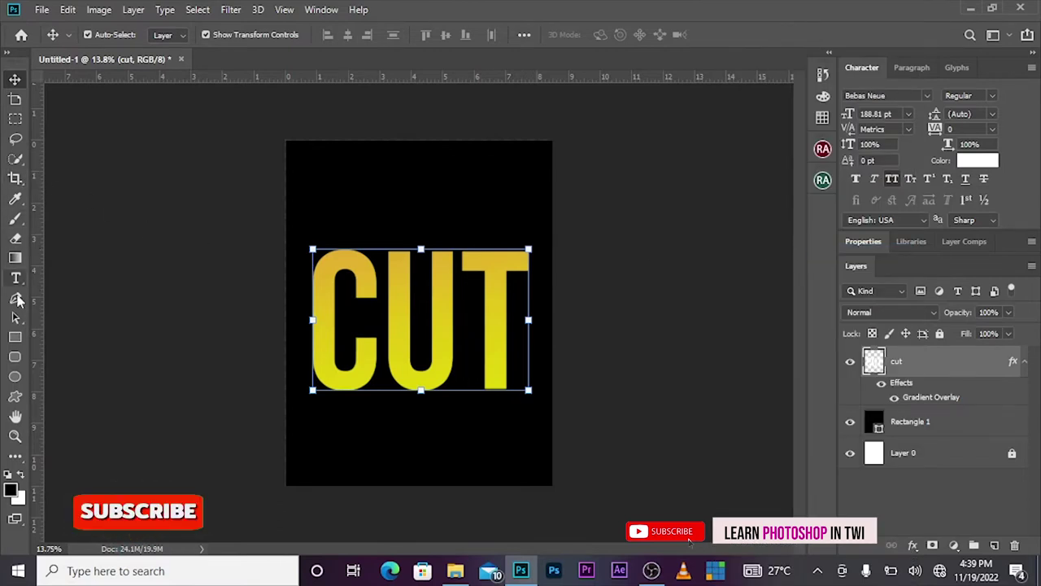
click(85, 304)
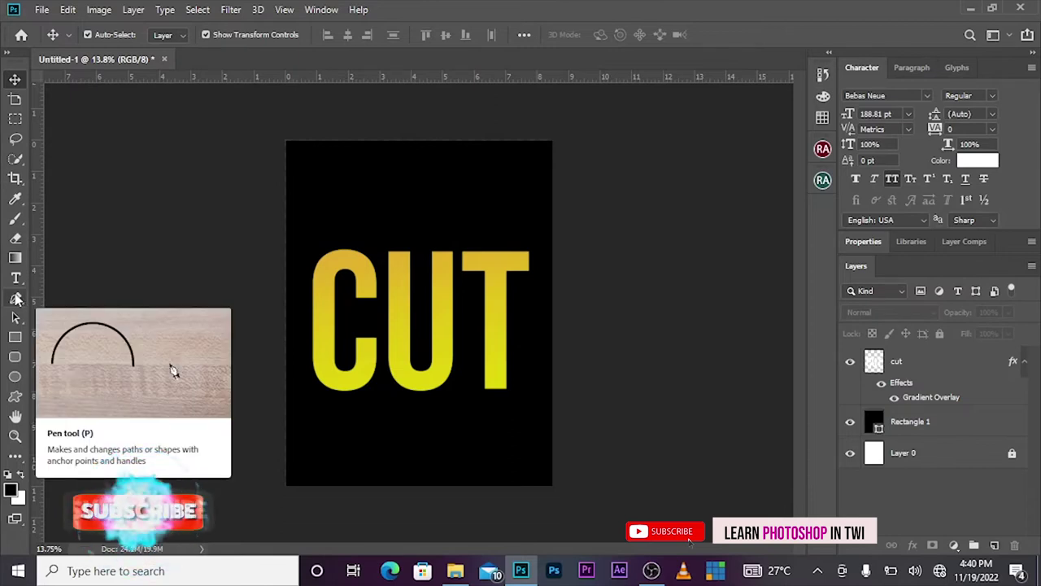
Draw a closed four-point pen path from the C's top-left corner to below the T.
click(15, 298)
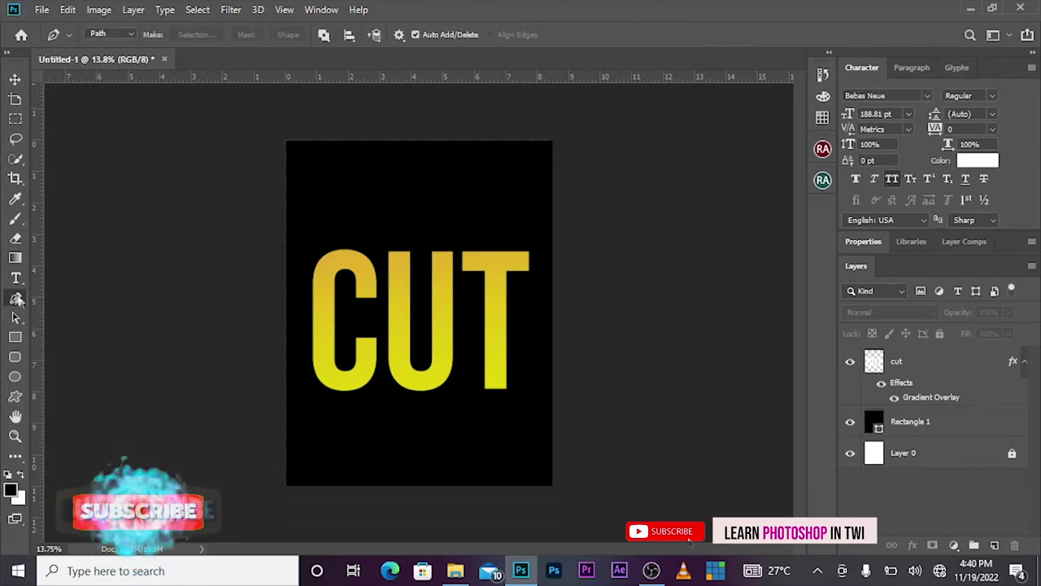
click(310, 259)
click(545, 375)
click(550, 224)
click(330, 211)
click(310, 259)
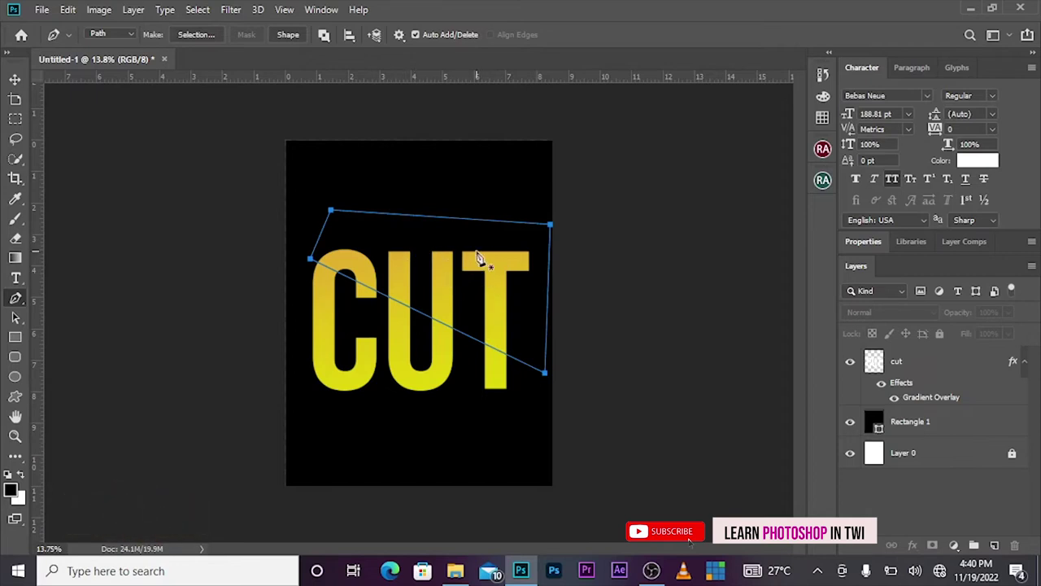
Turn the path into a 0-pixel-feather selection and select the cut layer.
right_click(478, 257)
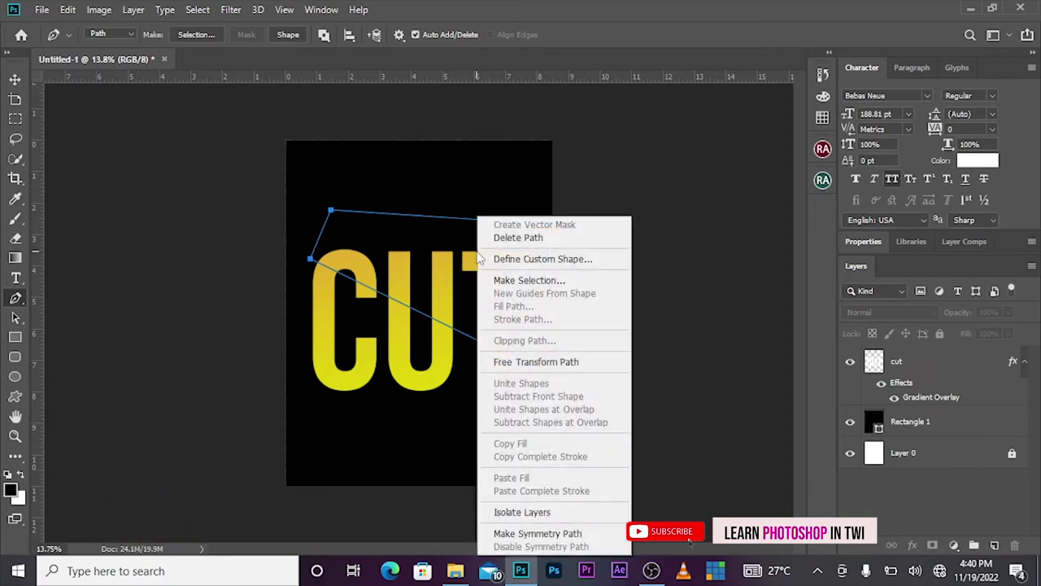
click(529, 282)
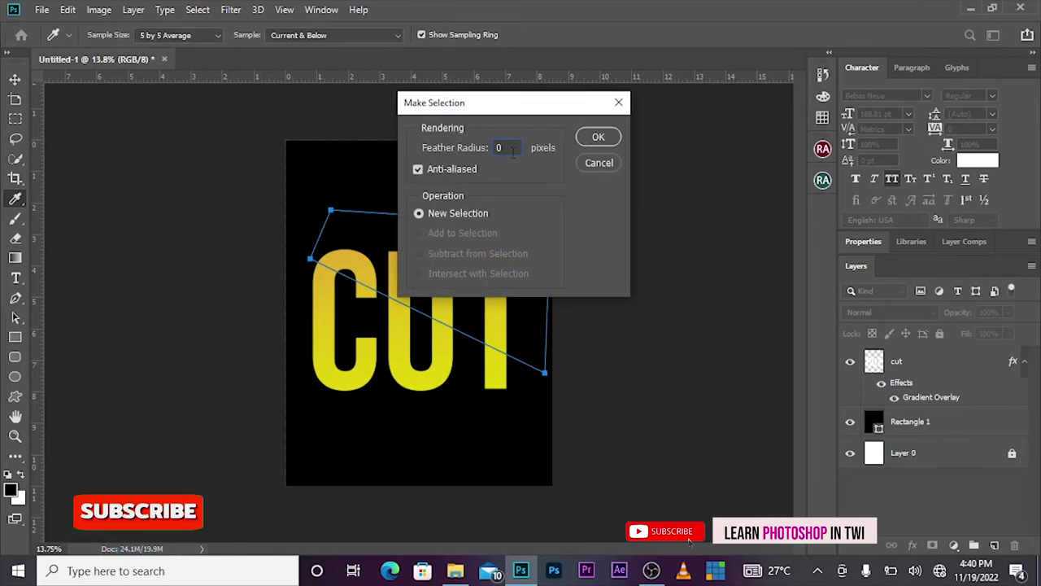
click(598, 138)
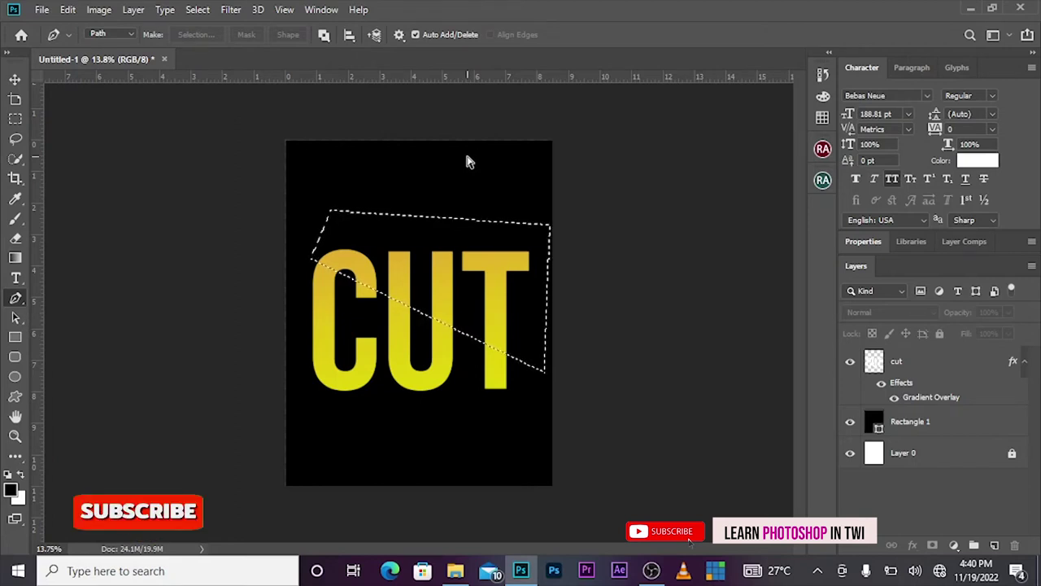
click(921, 366)
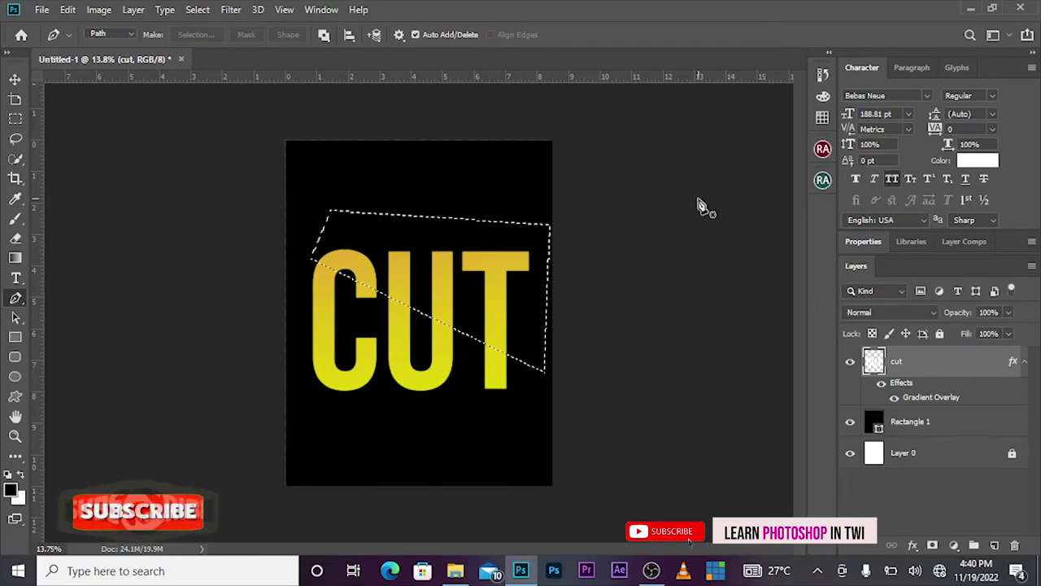
Cut the selected top slice onto Layer 1 and offset it slightly down and right.
key(ctrl+x)
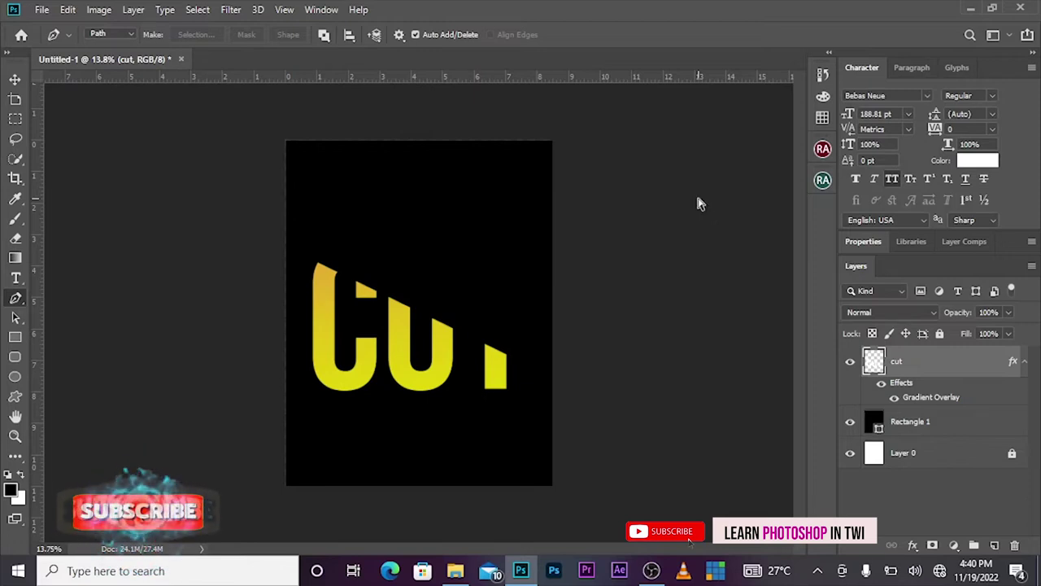
key(ctrl+shift+v)
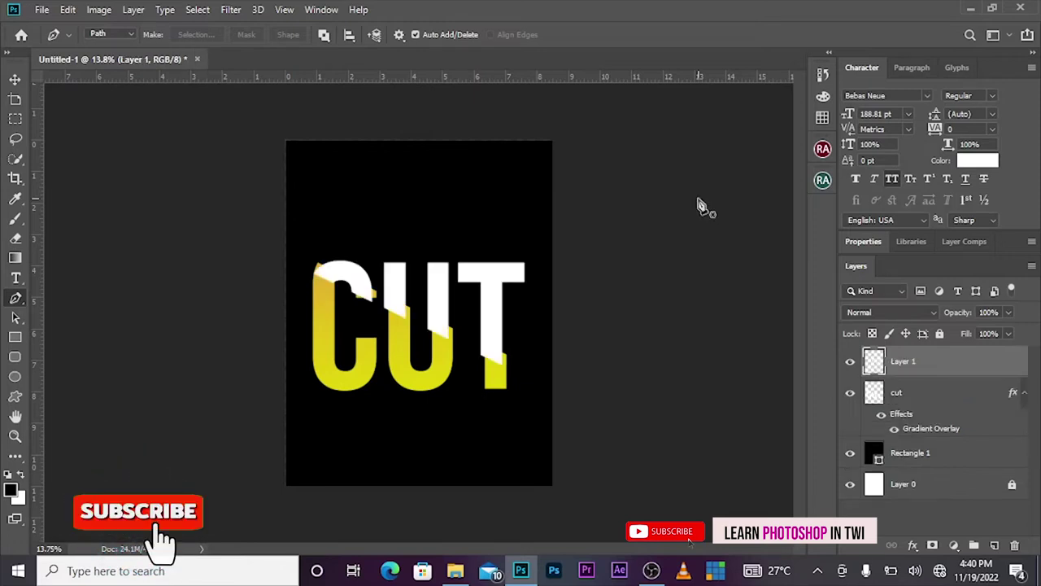
click(14, 79)
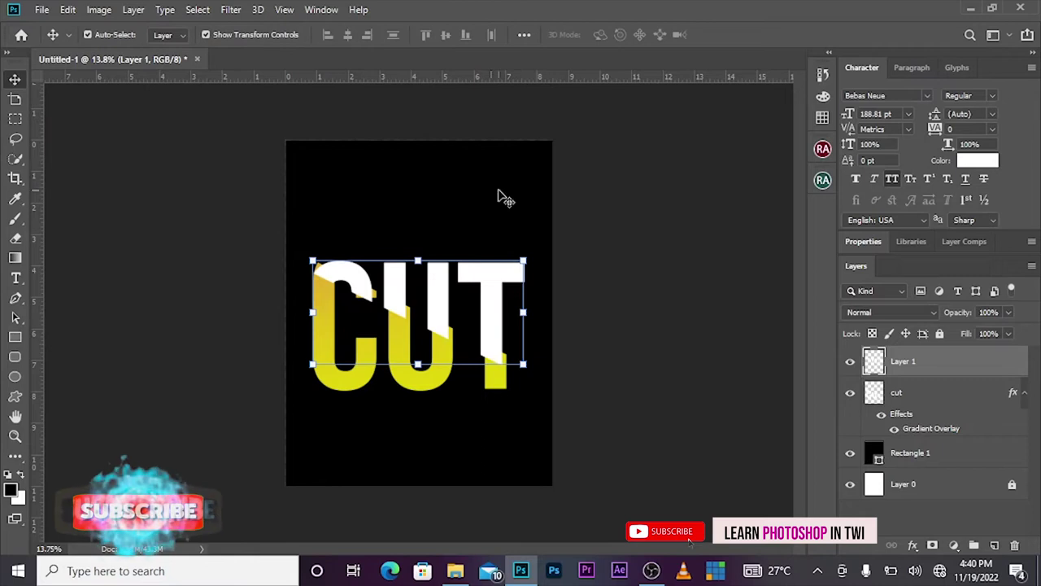
drag(439, 286, 447, 278)
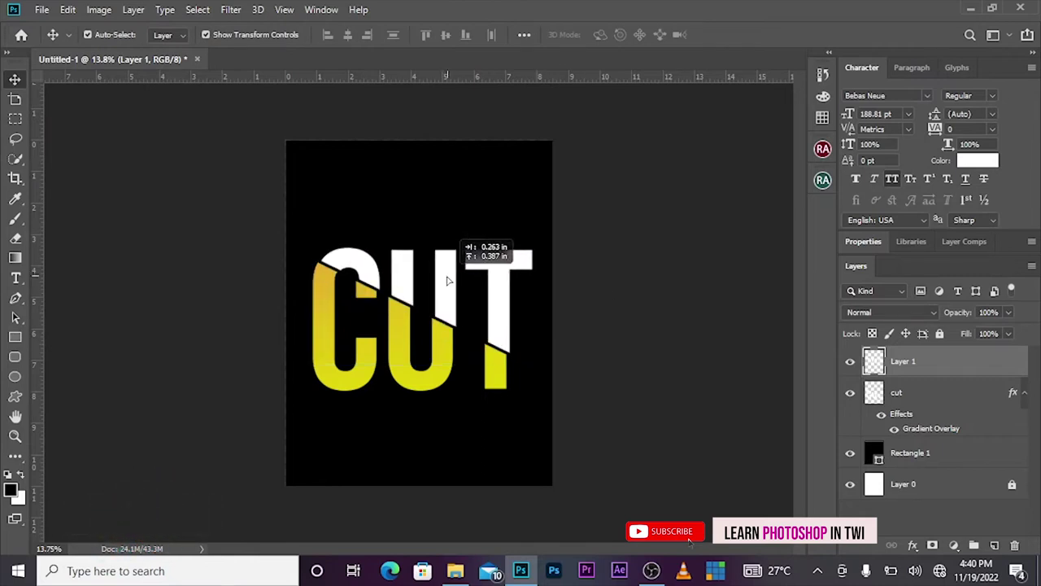
drag(447, 278, 480, 289)
key(shift+Left)
key(shift+Left)
key(shift+Left)
key(Right)
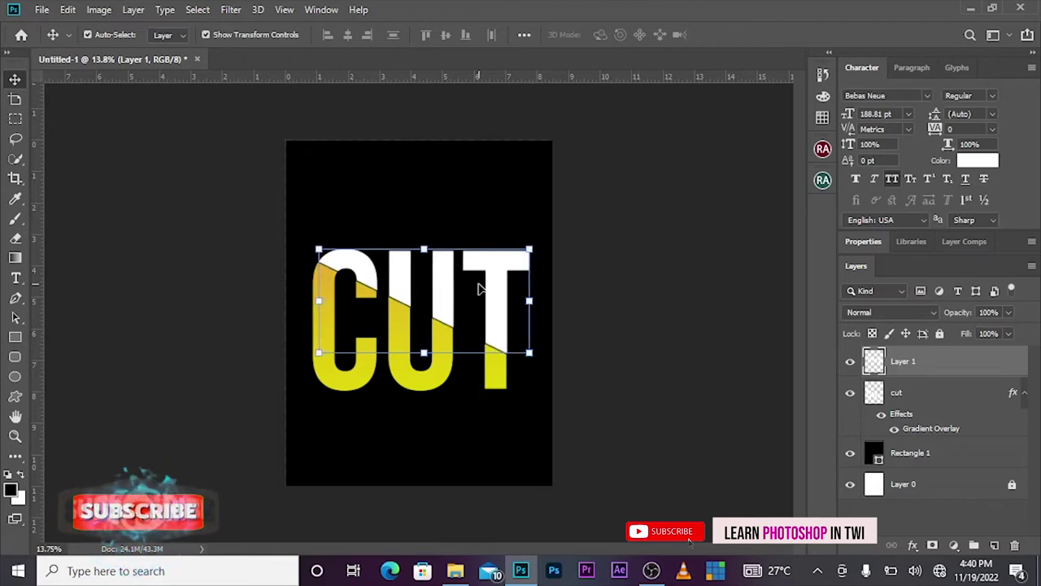
key(Left)
key(Down)
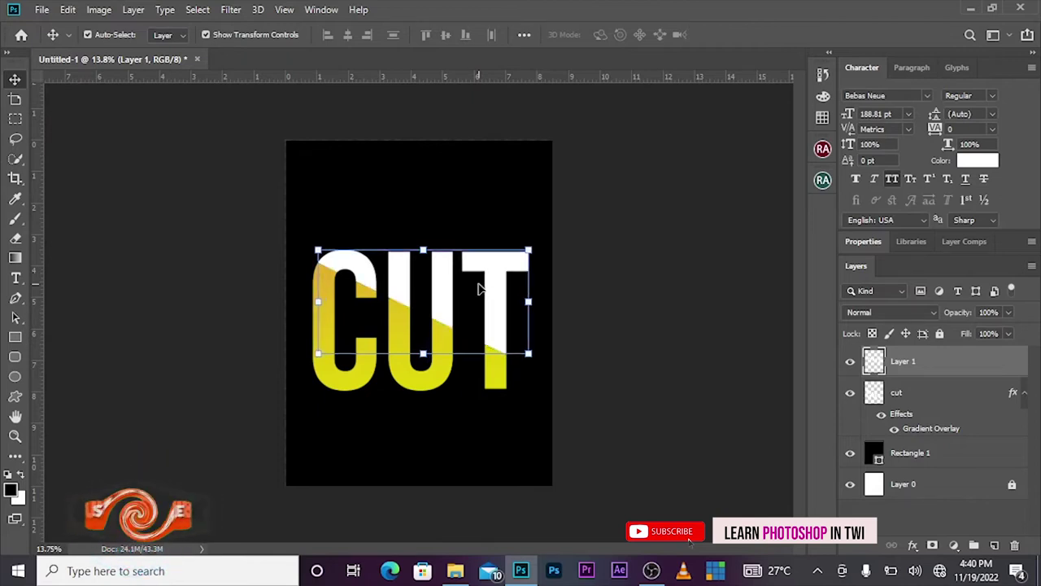
Select the cut layer and add an empty Layer 2 above it.
click(506, 464)
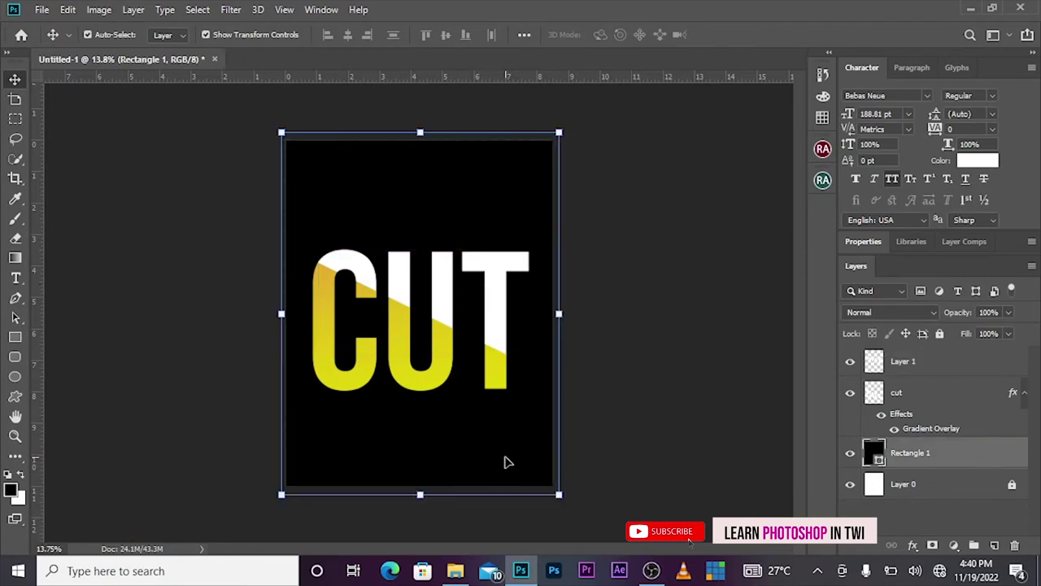
click(641, 394)
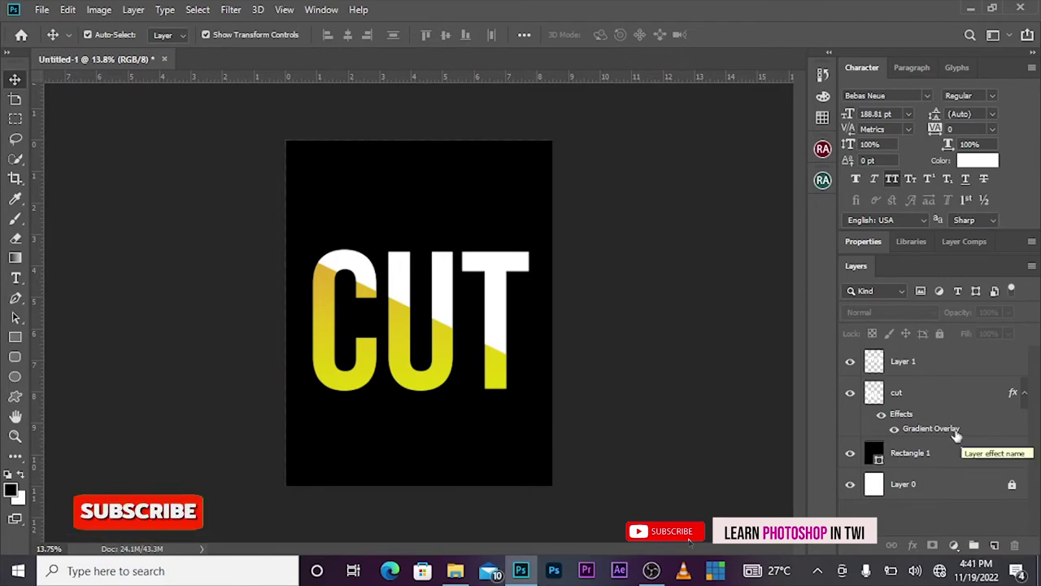
click(925, 398)
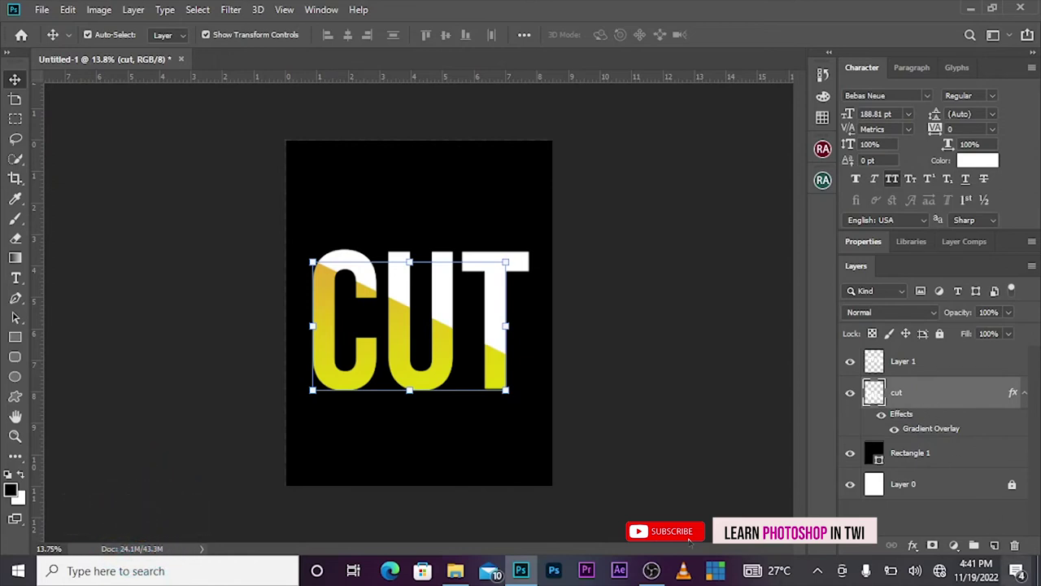
click(995, 546)
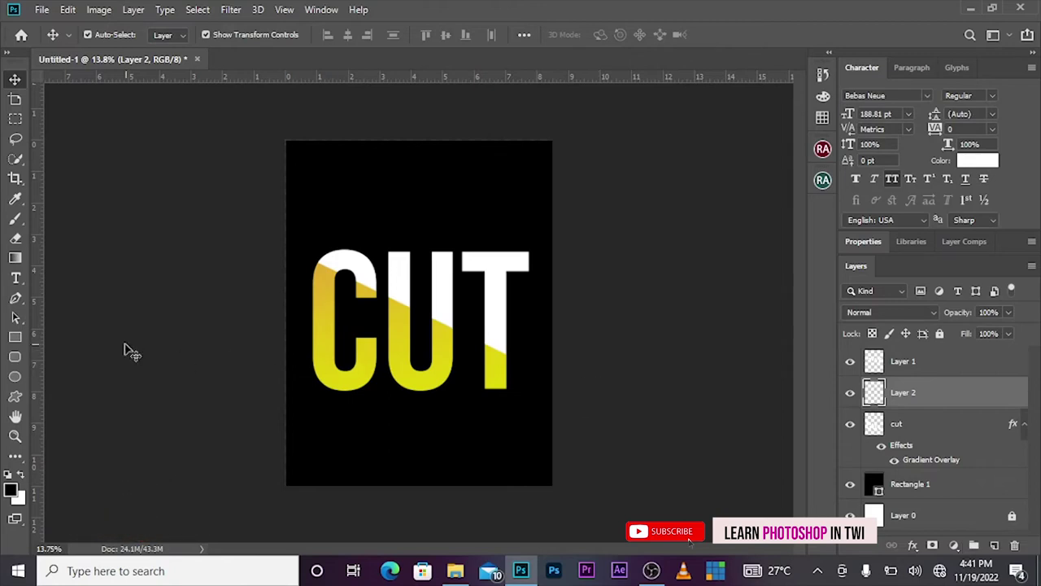
Paint a 500 px Soft Round black stroke along the diagonal cut on Layer 2.
click(16, 221)
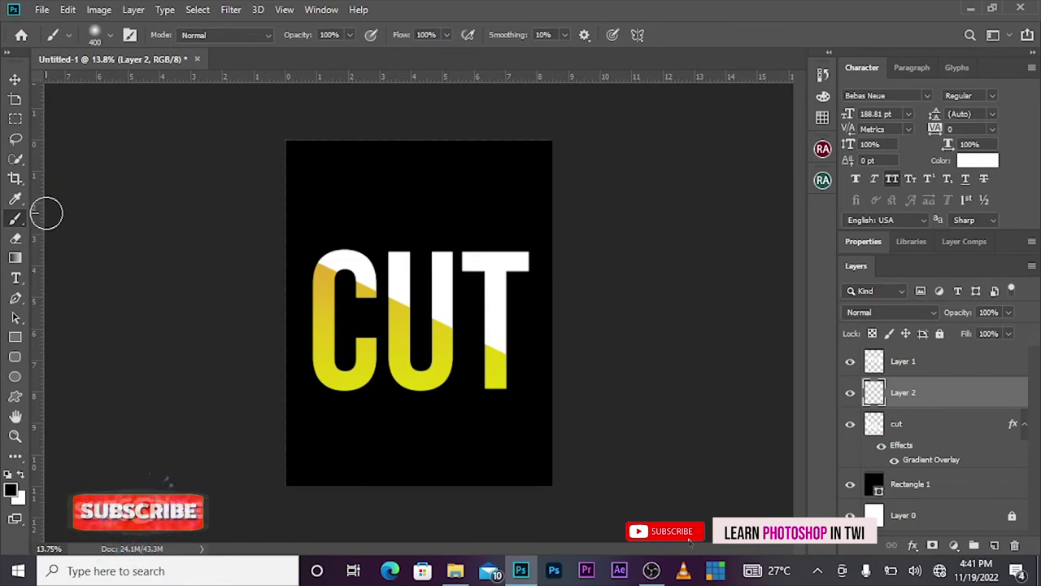
click(110, 36)
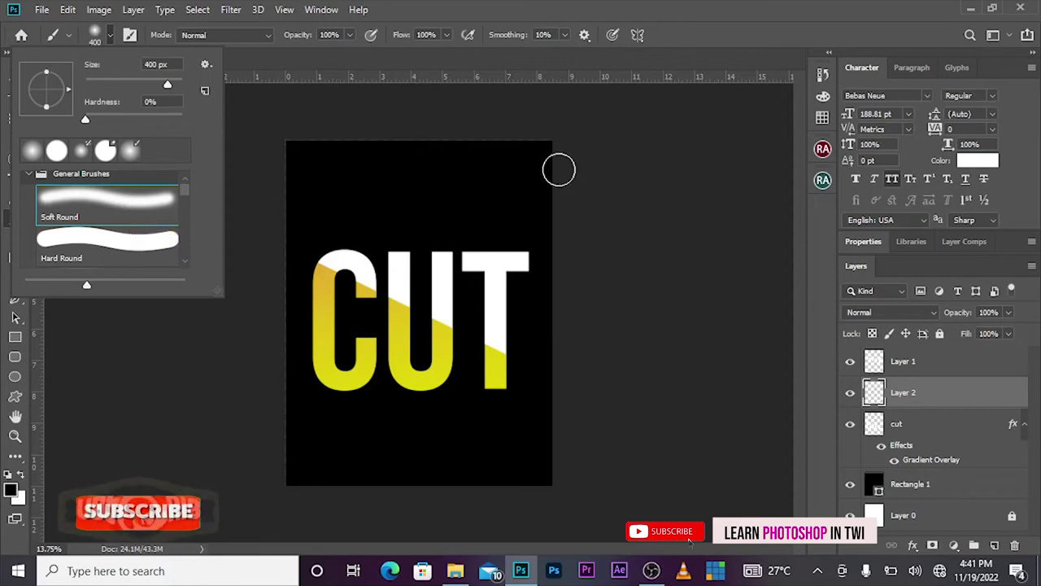
double_click(127, 206)
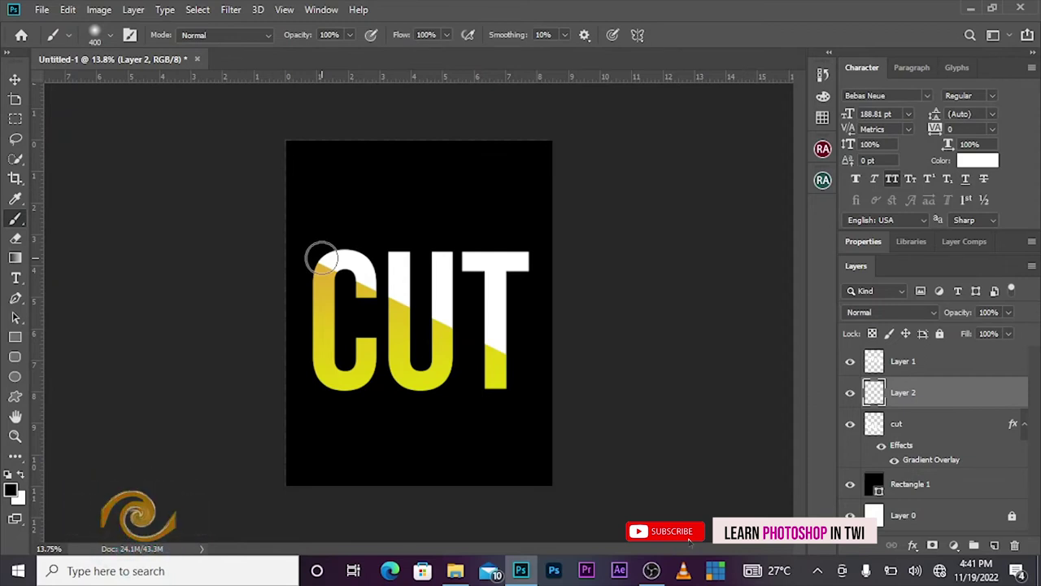
key(bracketright)
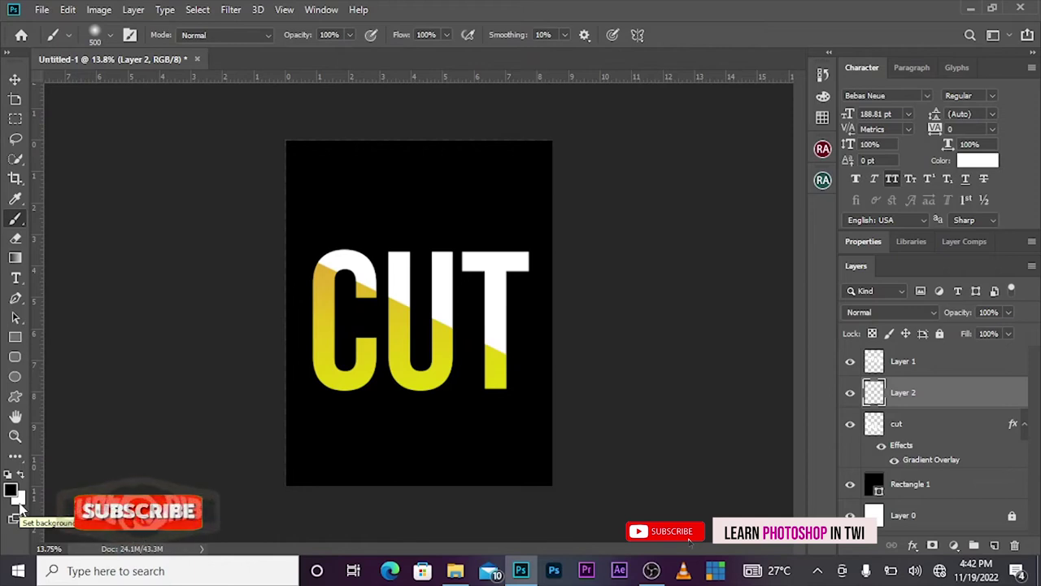
click(21, 477)
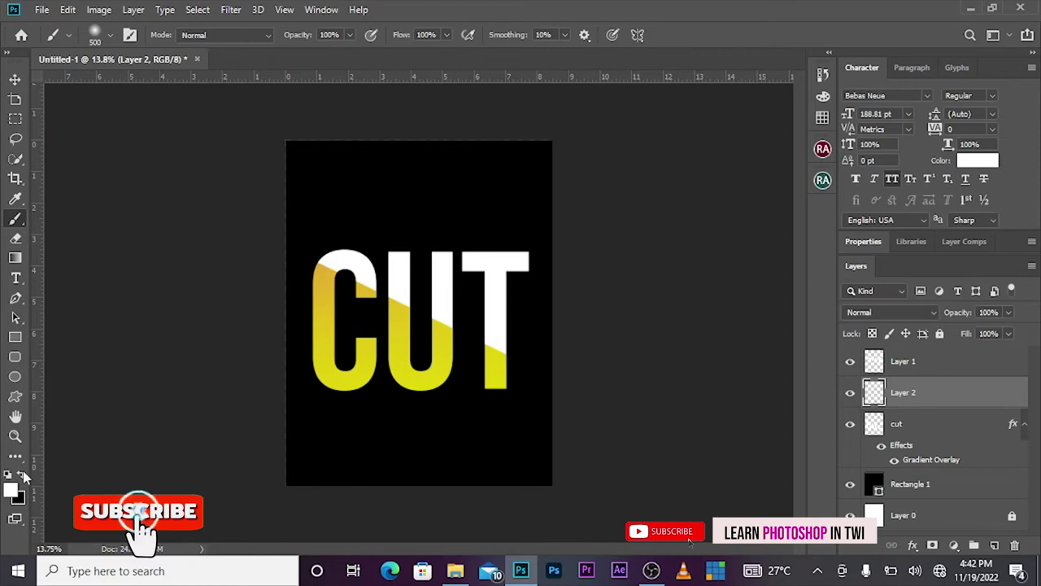
click(22, 479)
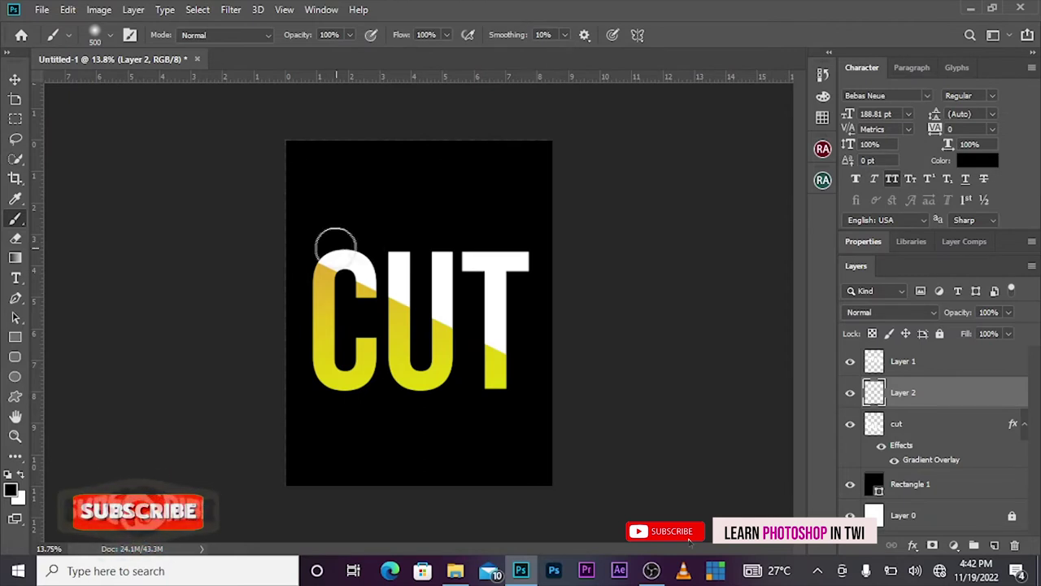
mouse_move(324, 254)
mouse_down()
mouse_move(500, 353)
mouse_move(578, 380)
mouse_up()
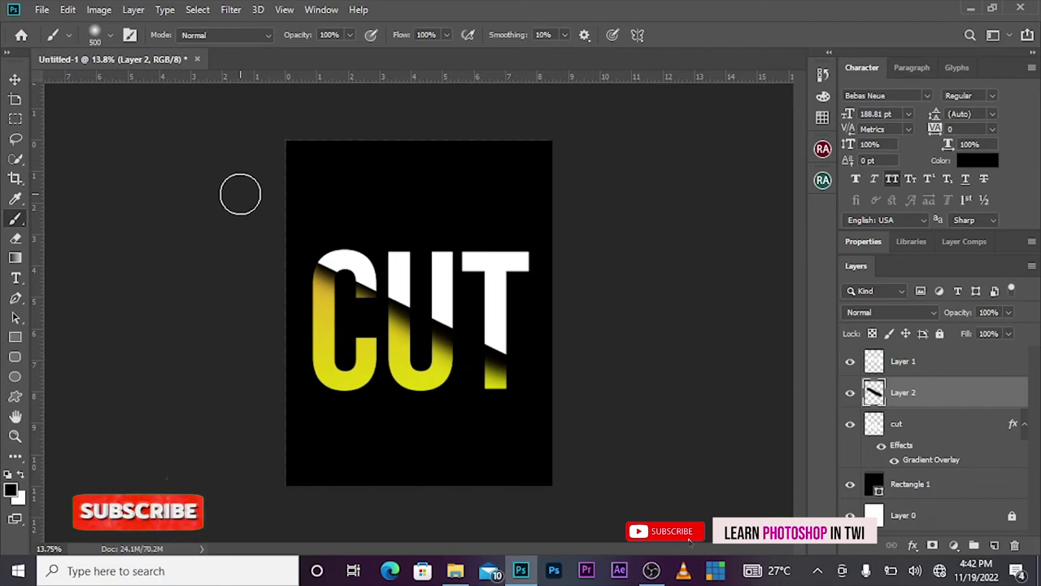
click(14, 80)
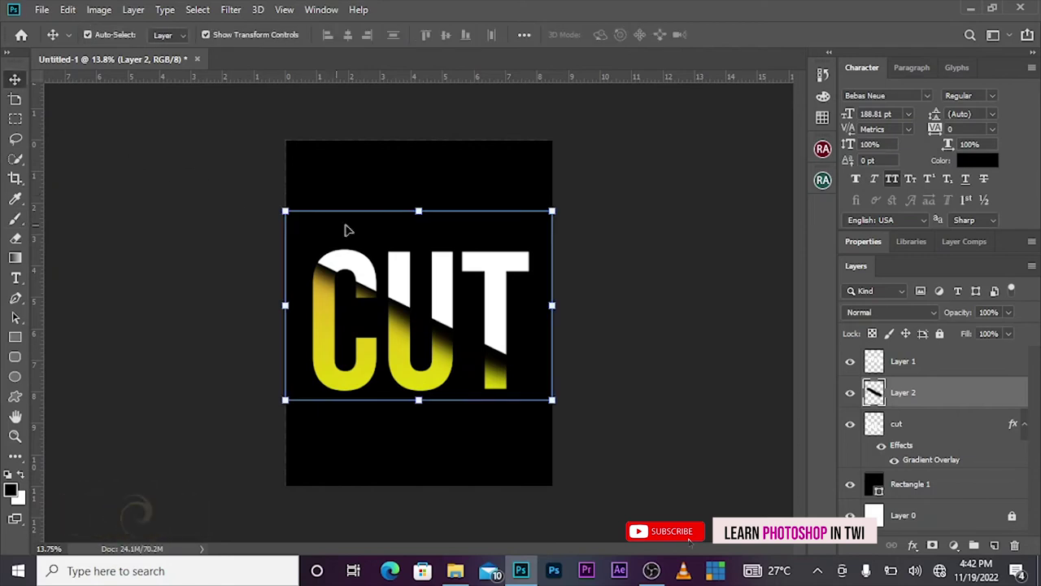
Add a Color Overlay layer effect to Layer 1, the top piece of CUT.
click(502, 265)
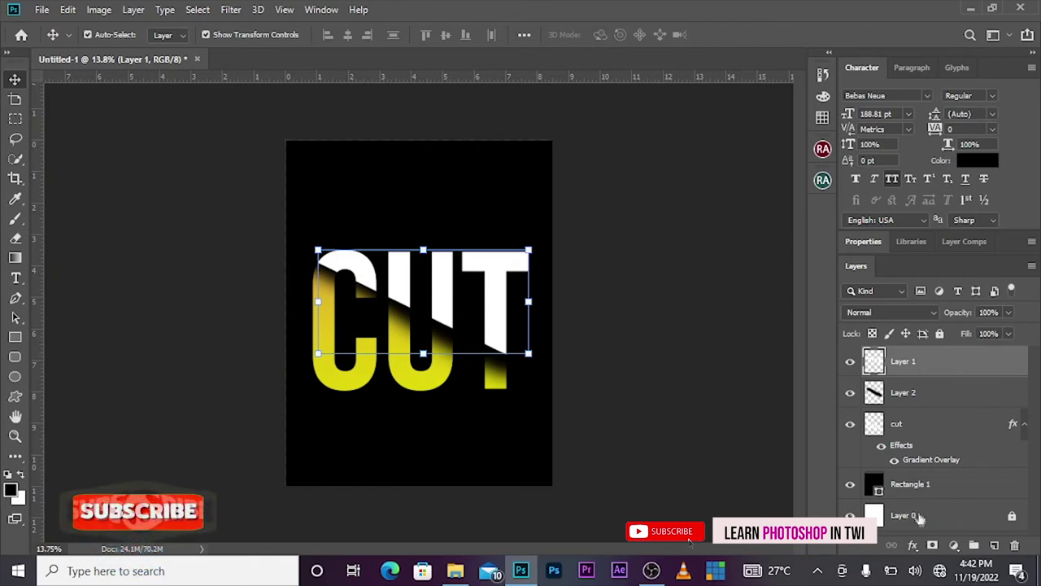
click(914, 547)
click(950, 487)
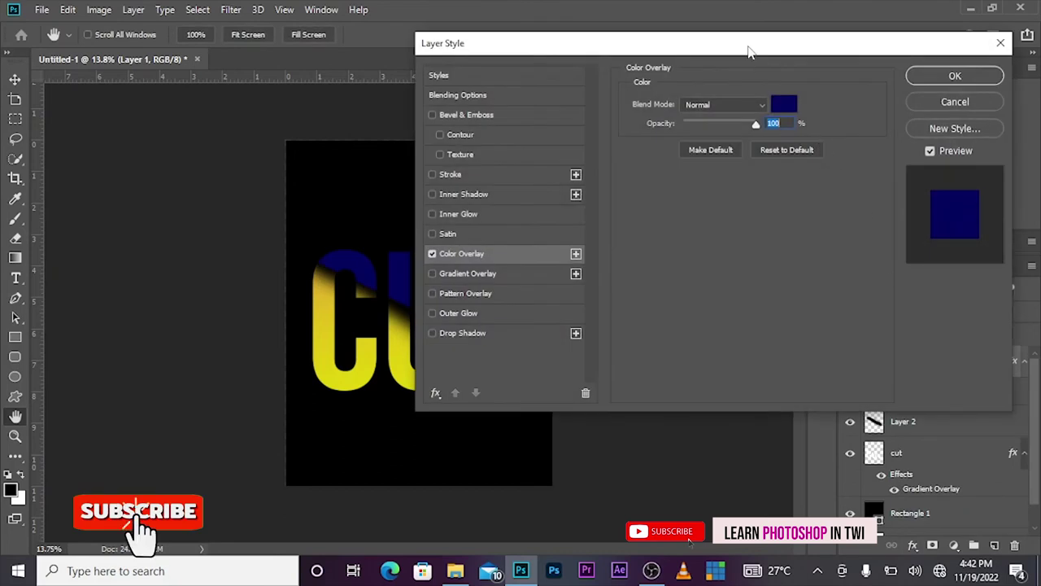
drag(750, 48, 851, 52)
Try green, blue and magenta overlay colours in the colour picker.
click(884, 103)
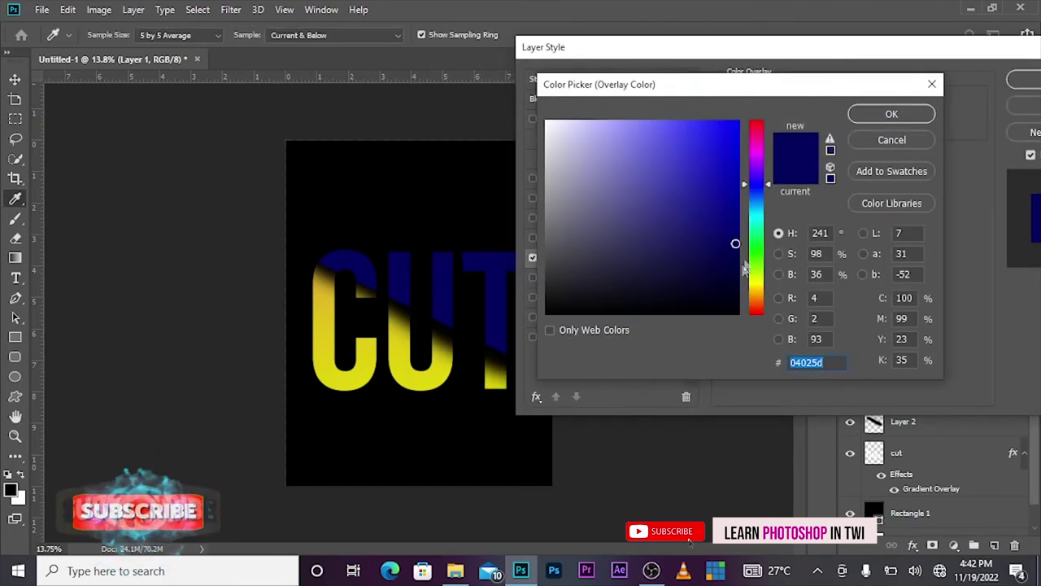
click(757, 262)
click(733, 192)
mouse_move(734, 192)
mouse_down()
mouse_move(704, 144)
mouse_move(711, 133)
mouse_up()
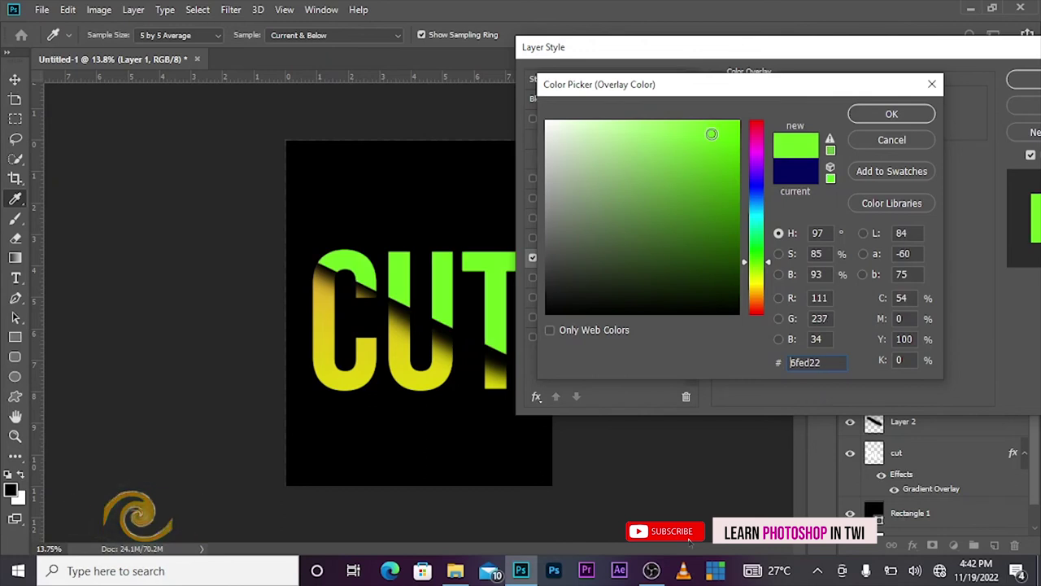
click(762, 184)
click(755, 154)
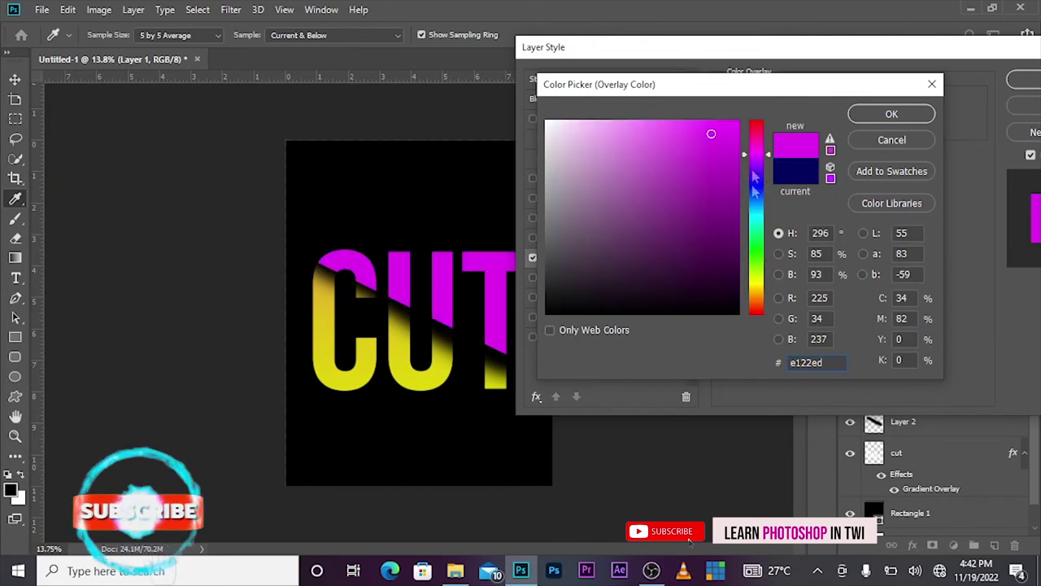
click(757, 250)
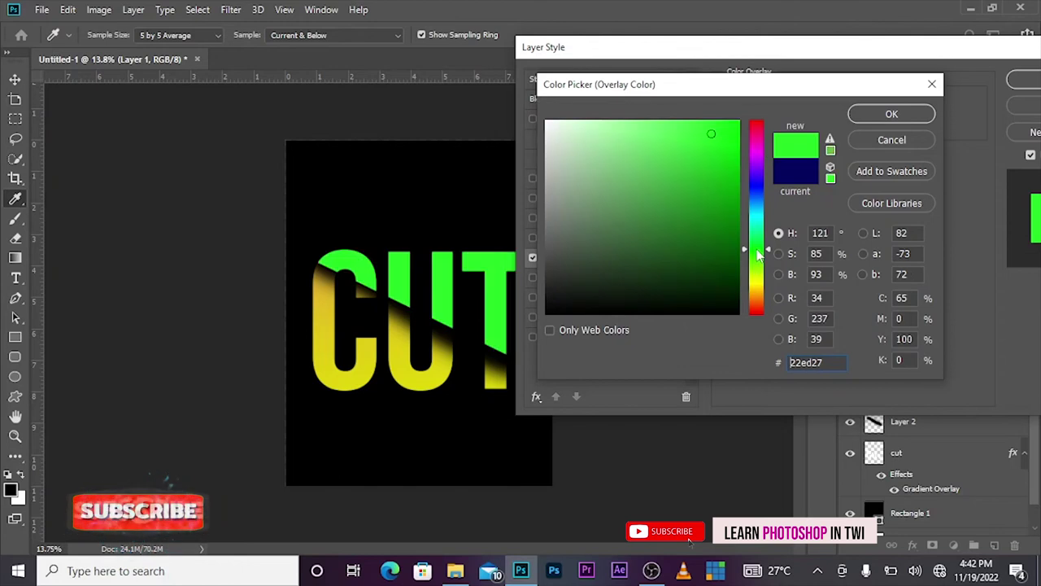
Settle on golden yellow edc422 and apply the overlay to Layer 1.
click(761, 306)
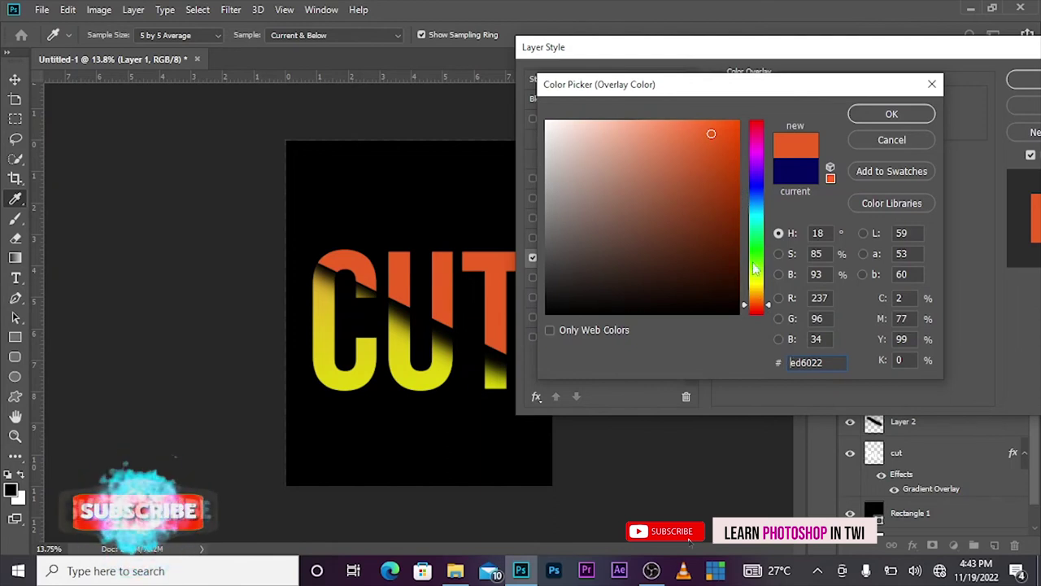
click(764, 283)
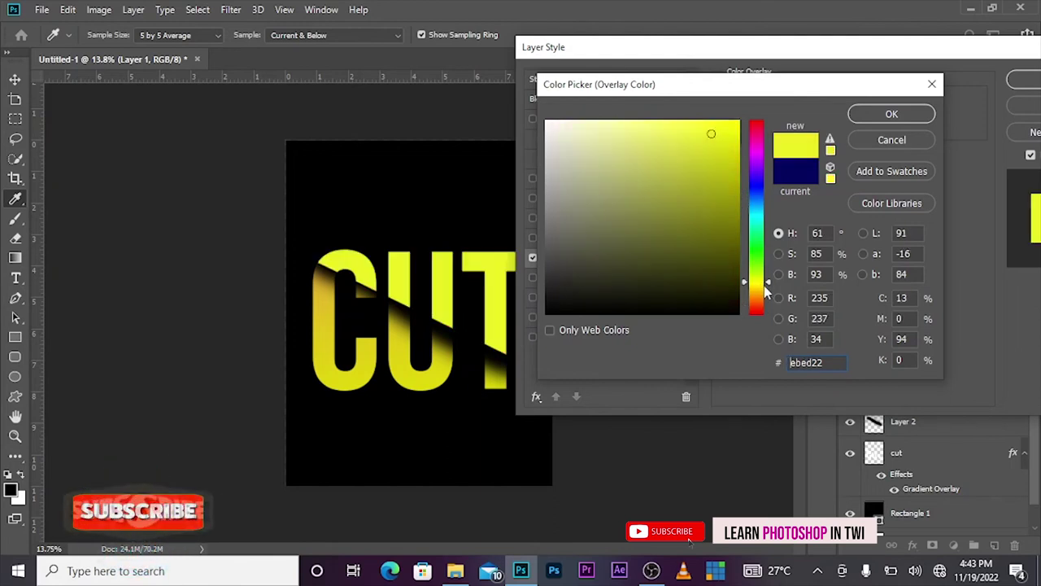
click(769, 289)
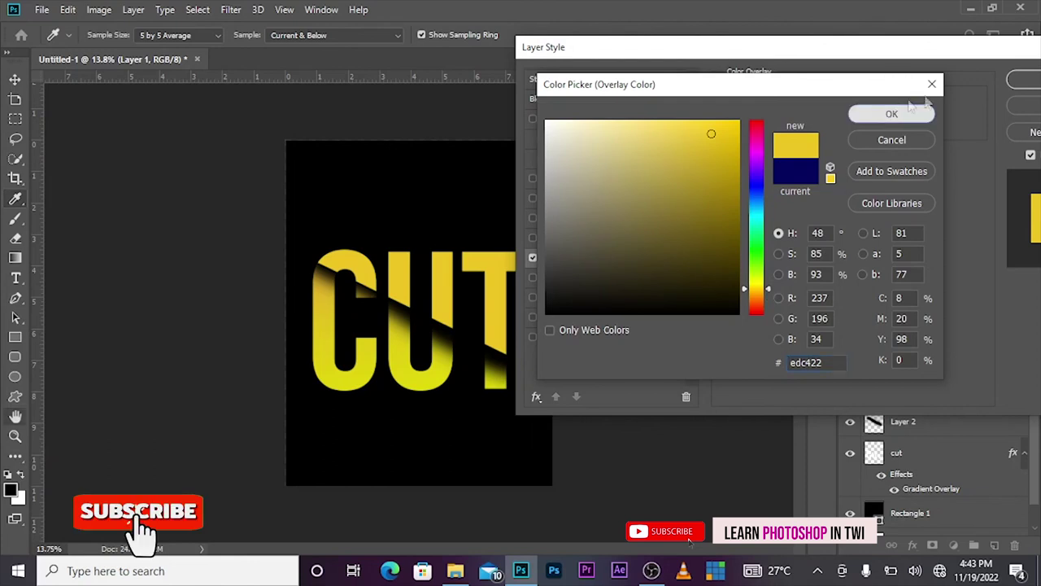
click(892, 114)
click(1017, 80)
click(714, 227)
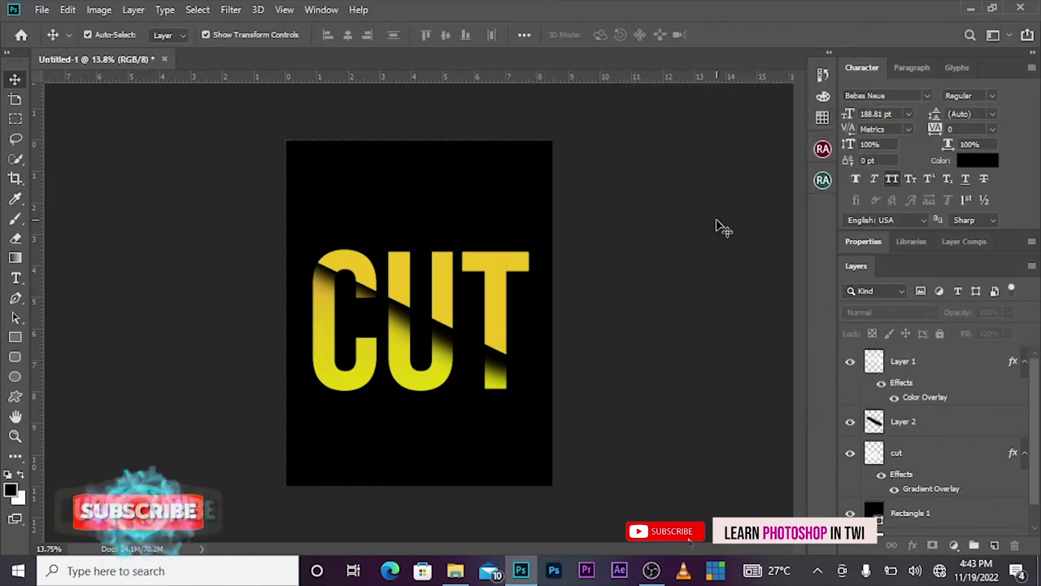